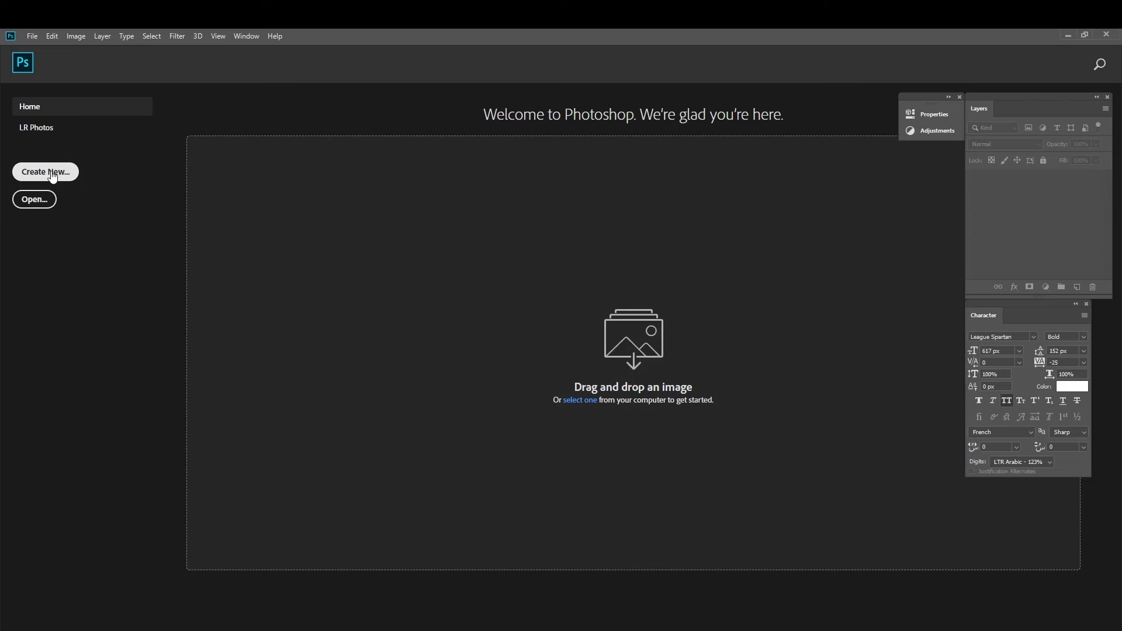
# Create a new document at 1920×1080, resolution 150, with black background contents
pyautogui.click(52, 177)
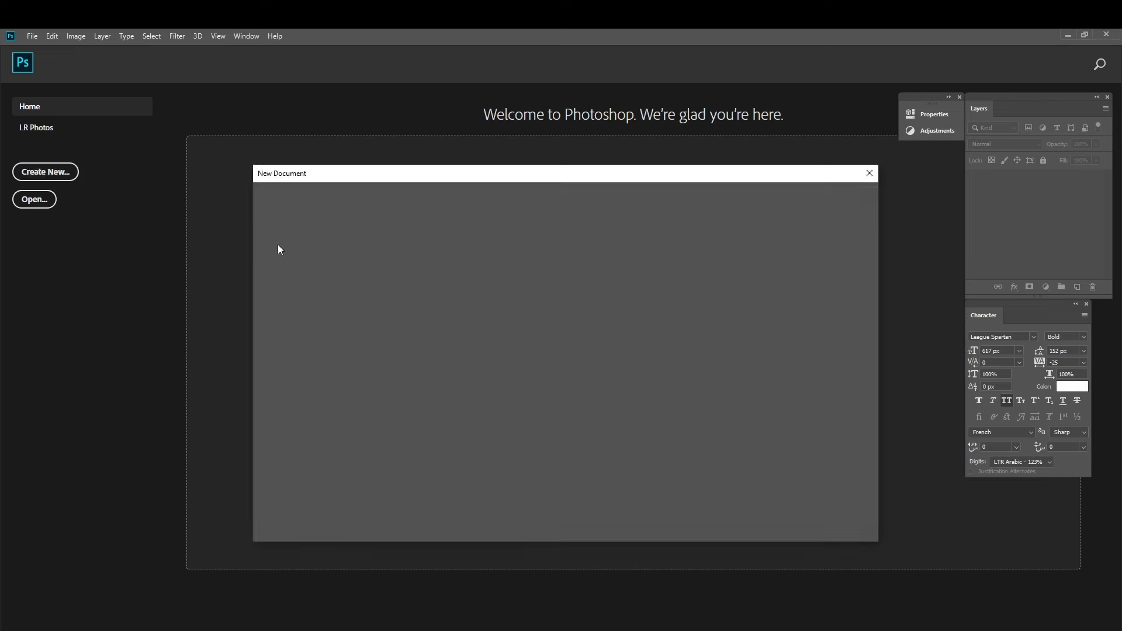
pyautogui.click(741, 277)
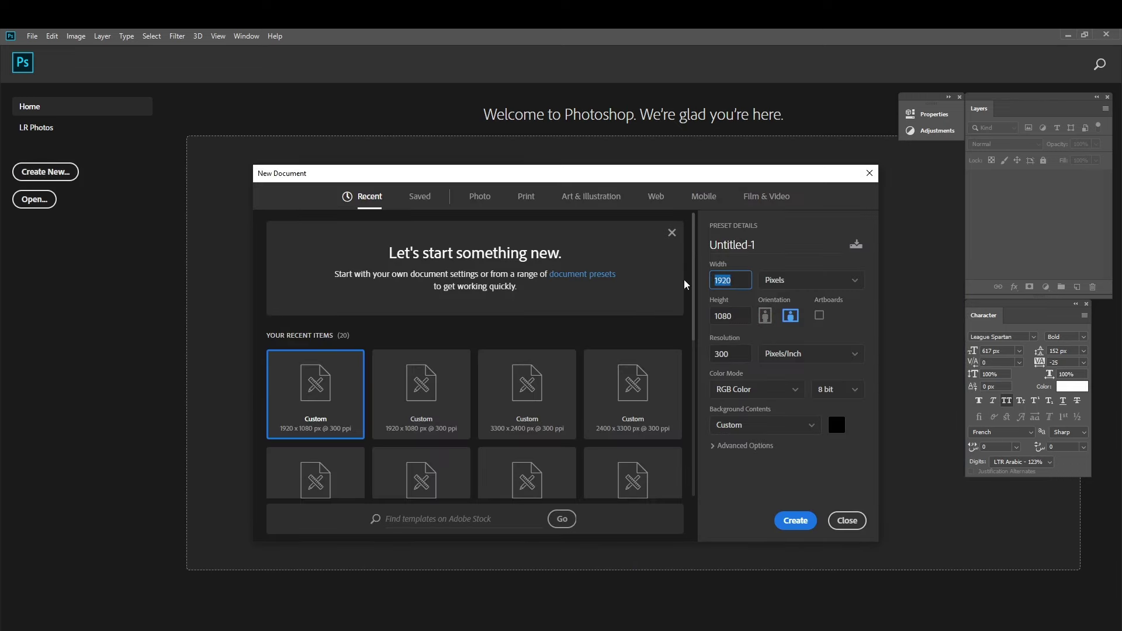
pyautogui.click(739, 317)
pyautogui.click(735, 355)
pyautogui.write('1')
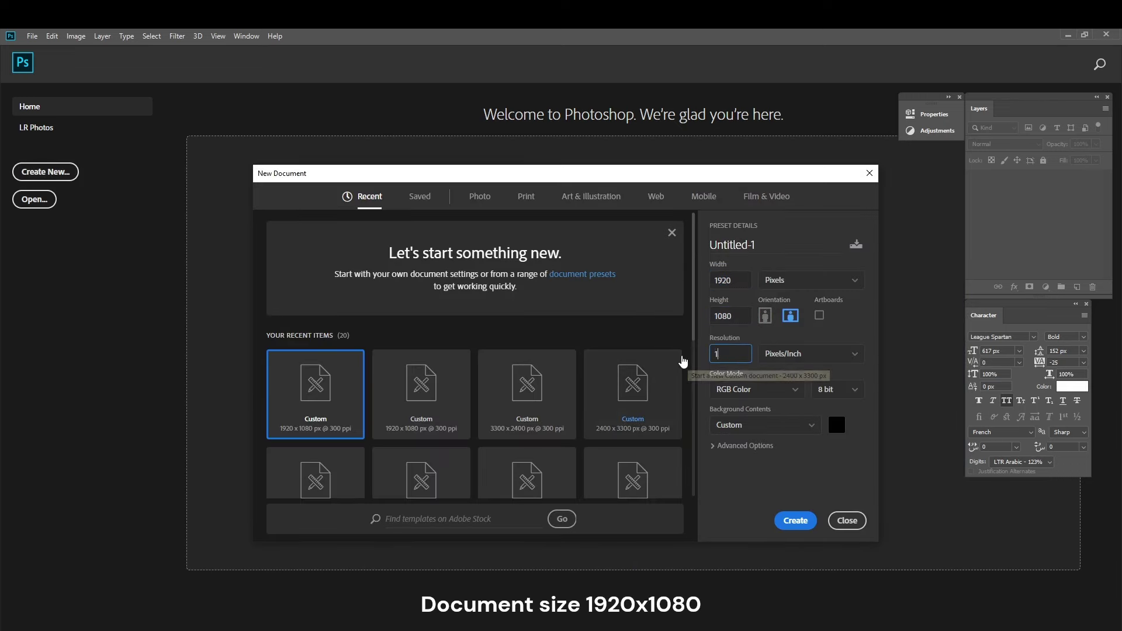
pyautogui.write('50')
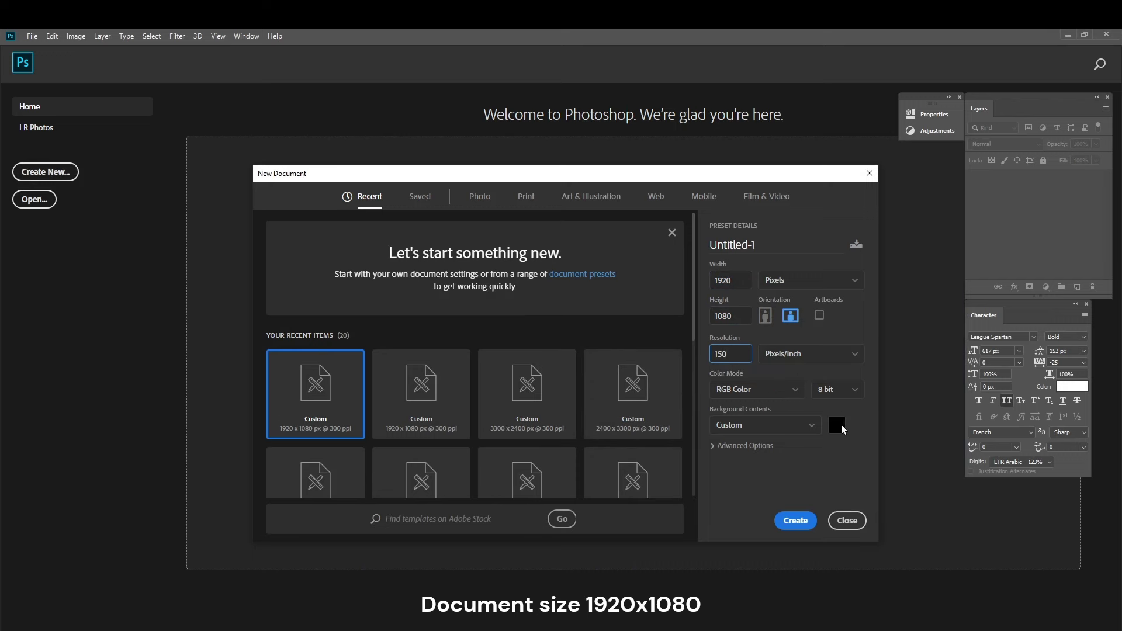
pyautogui.click(841, 424)
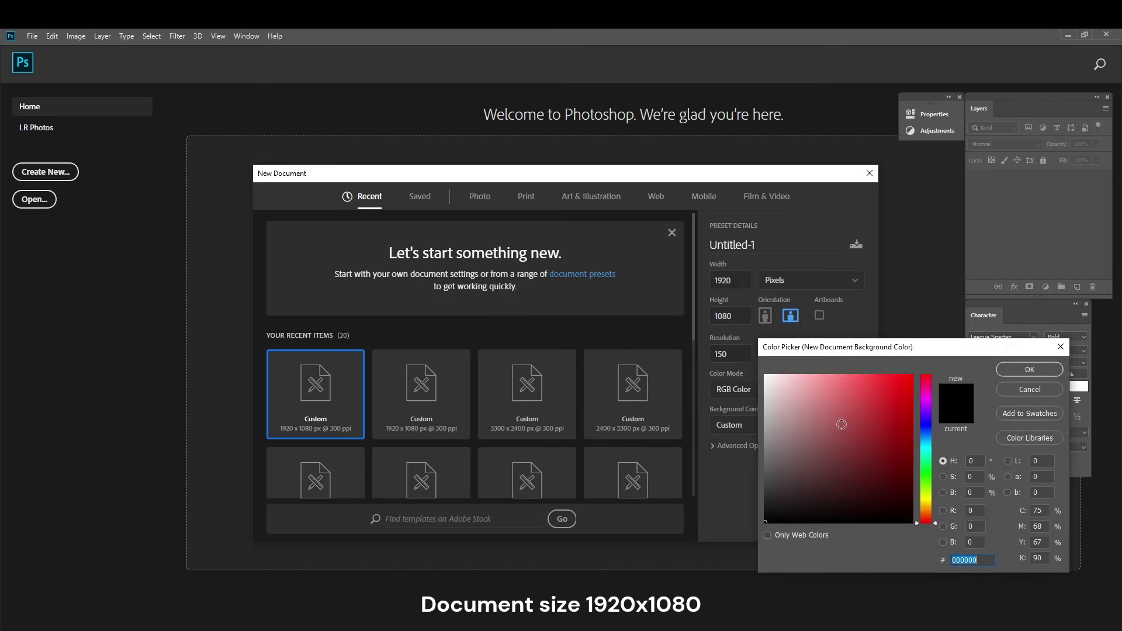
pyautogui.click(1035, 369)
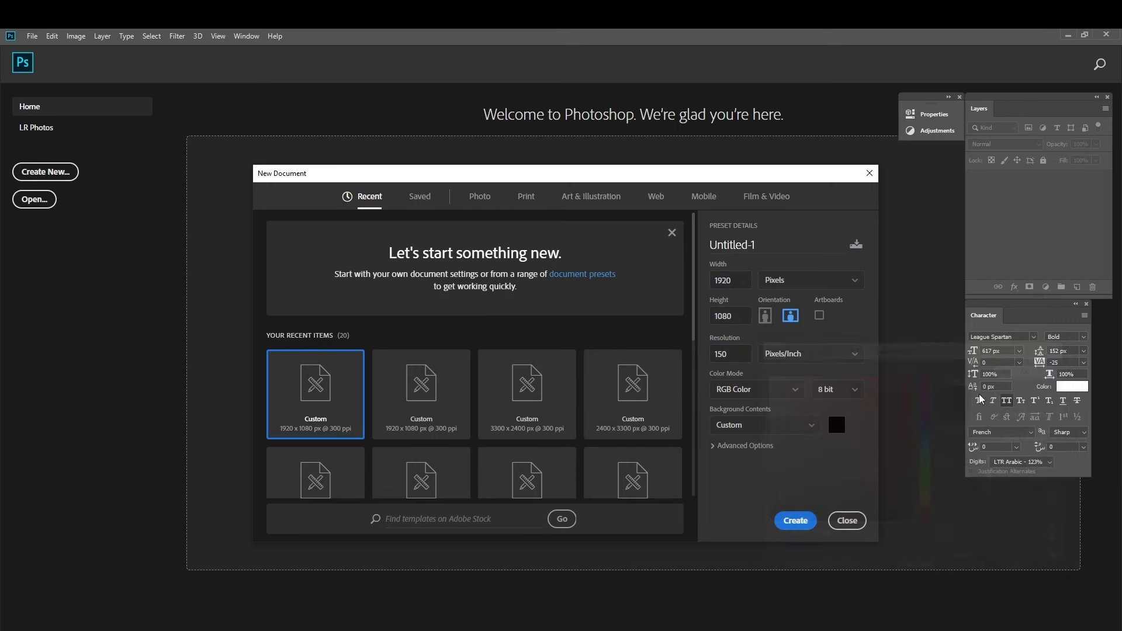
pyautogui.click(796, 523)
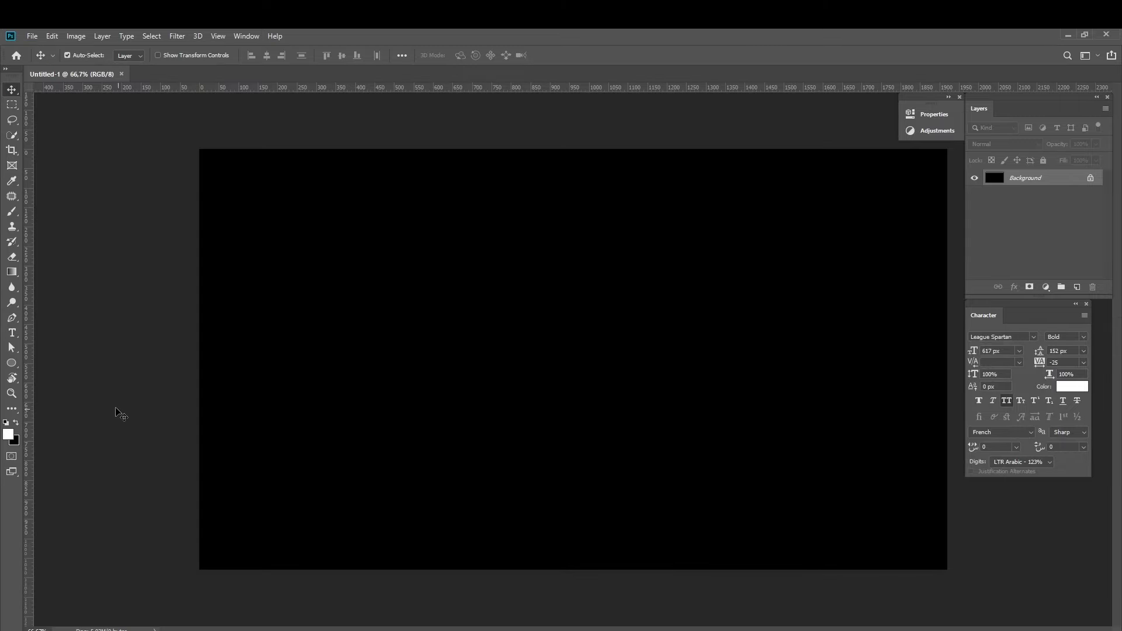
# Type a white letter S on the canvas with the Horizontal Type Tool
pyautogui.click(12, 332)
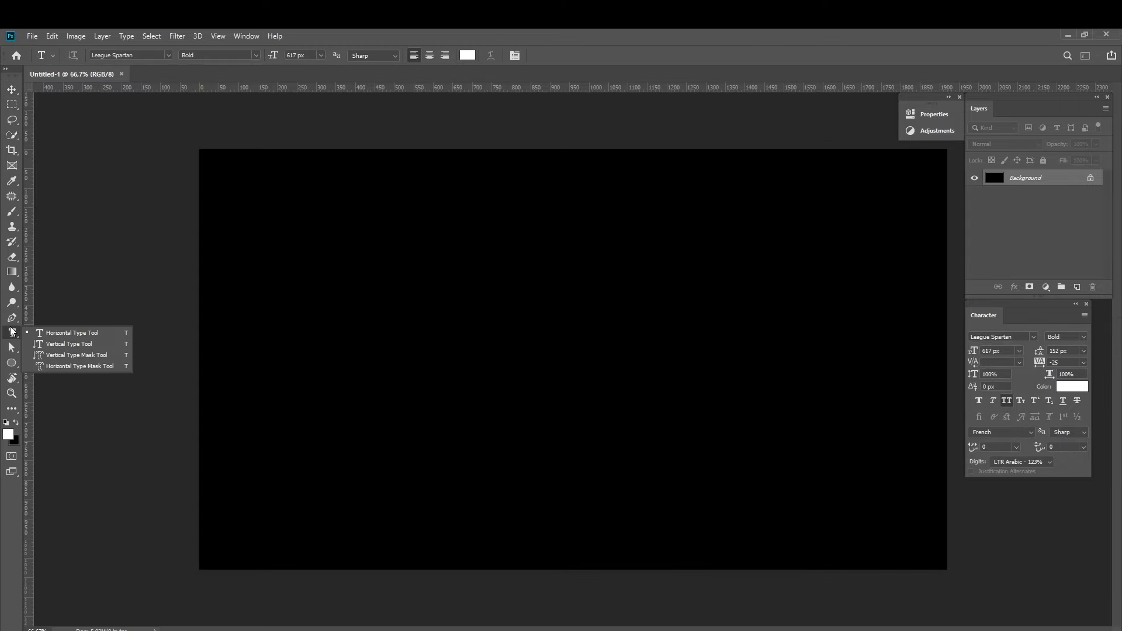
pyautogui.click(78, 334)
pyautogui.click(8, 437)
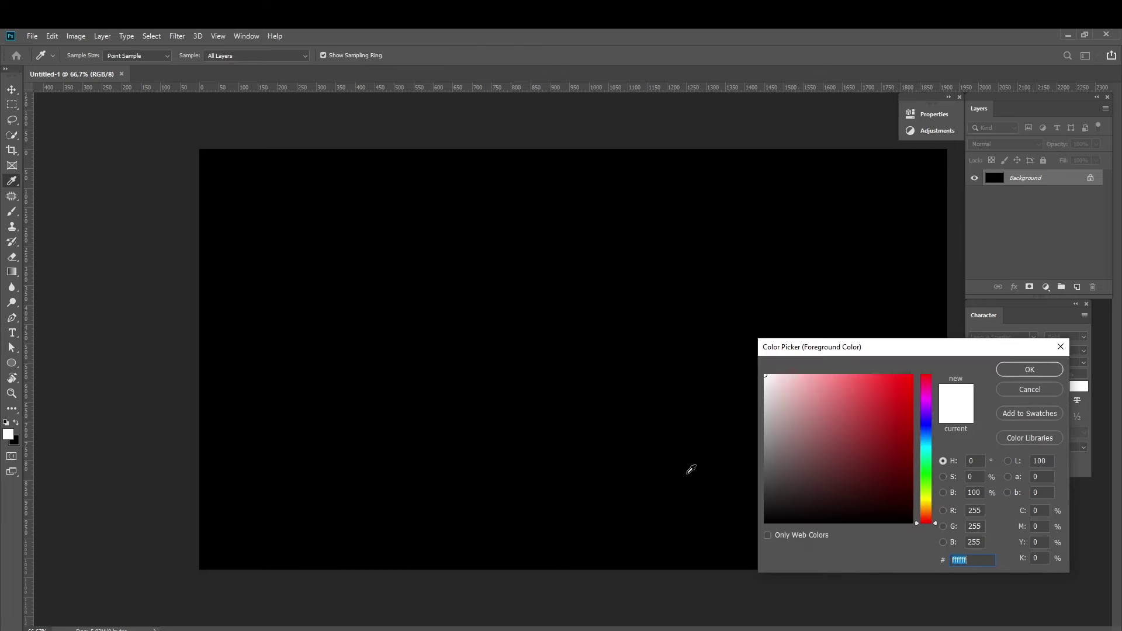
pyautogui.click(1030, 369)
pyautogui.click(404, 403)
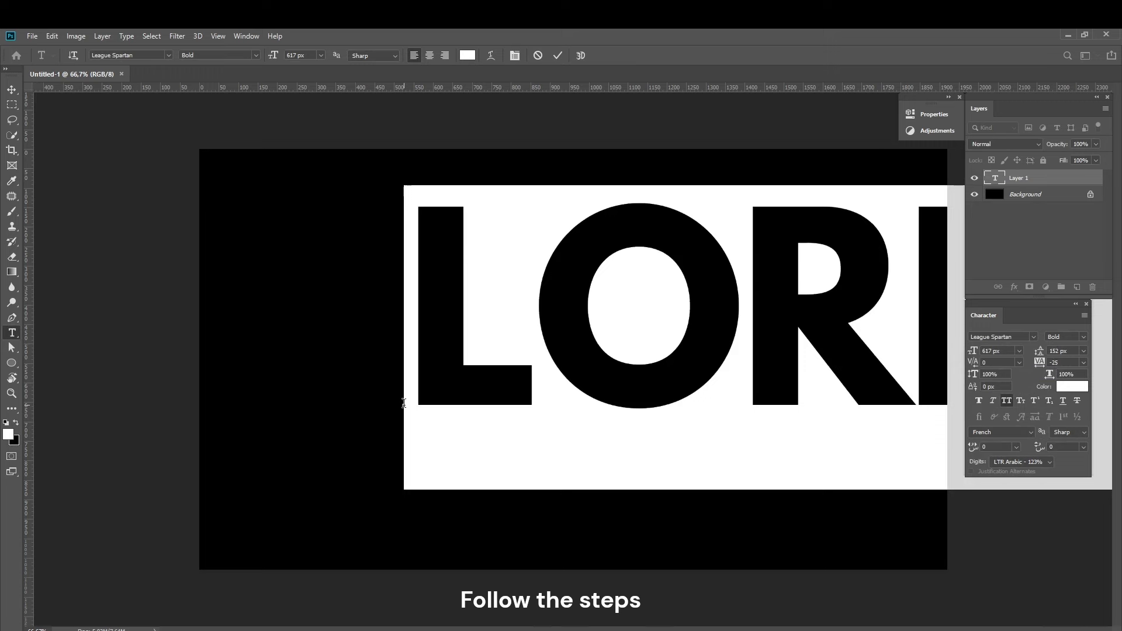
pyautogui.write('S')
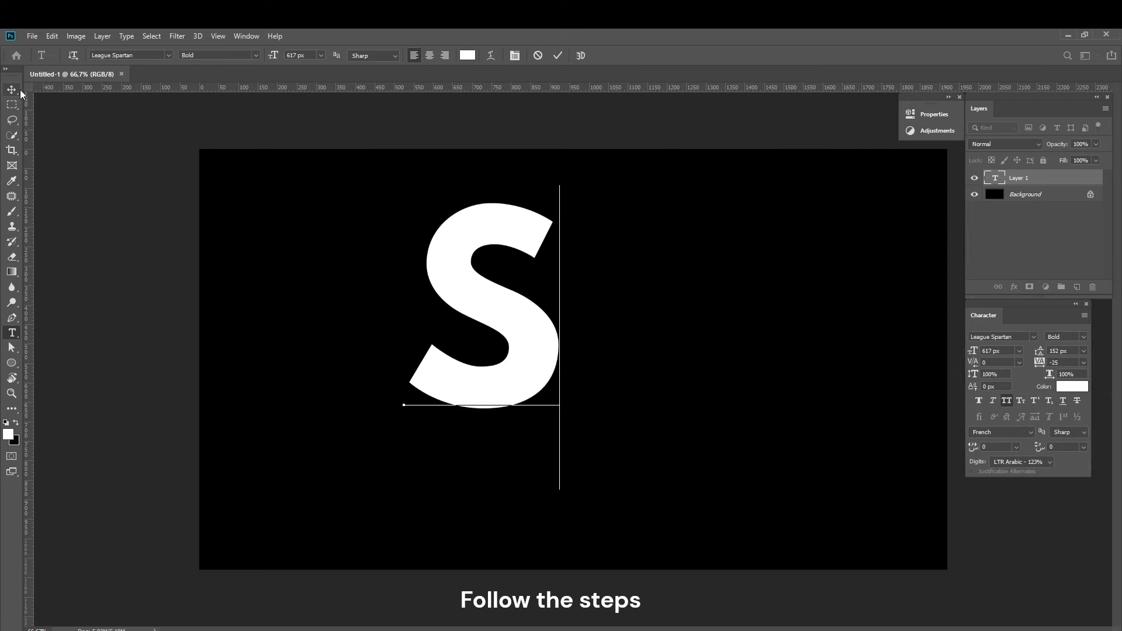
pyautogui.click(12, 89)
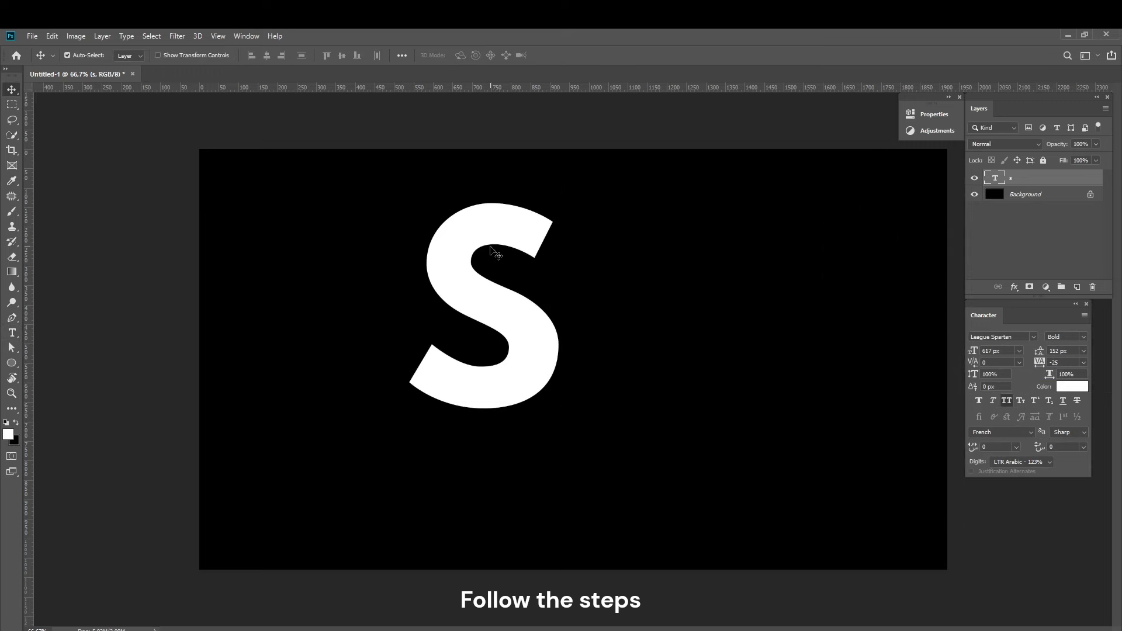
# Scale the S down and move it to the canvas's right edge
pyautogui.hotkey('ctrl', 't')
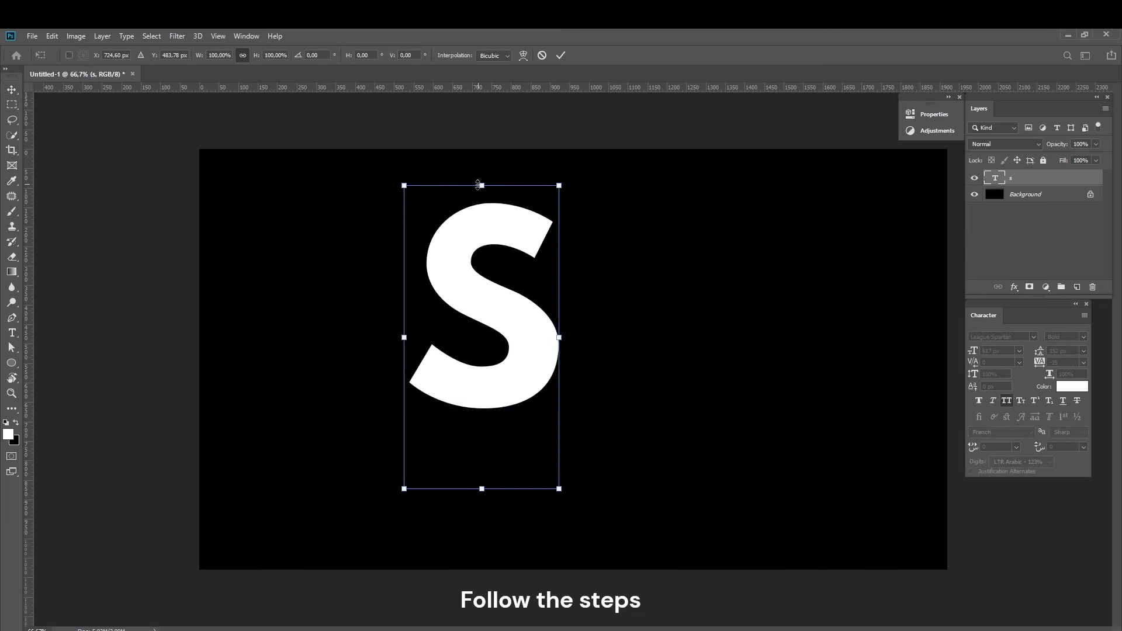
pyautogui.moveTo(482, 185); pyautogui.dragTo(482, 298)
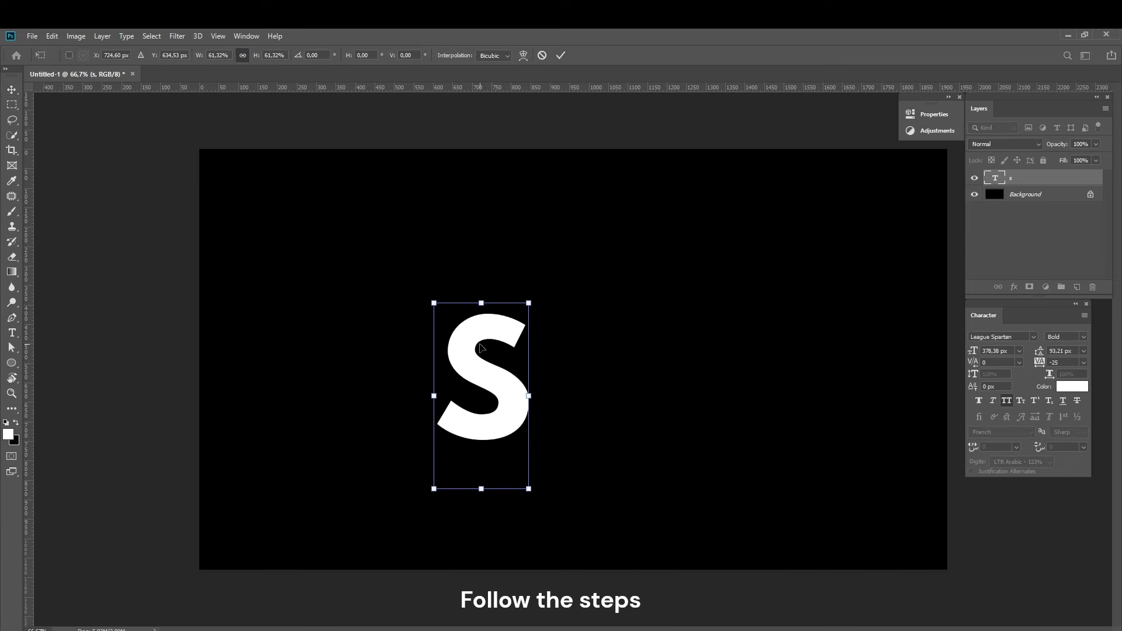
pyautogui.moveTo(484, 349); pyautogui.dragTo(944, 311)
# Apply the transform, duplicate the S layer five times, and enable Show Transform Controls
pyautogui.press('Return')
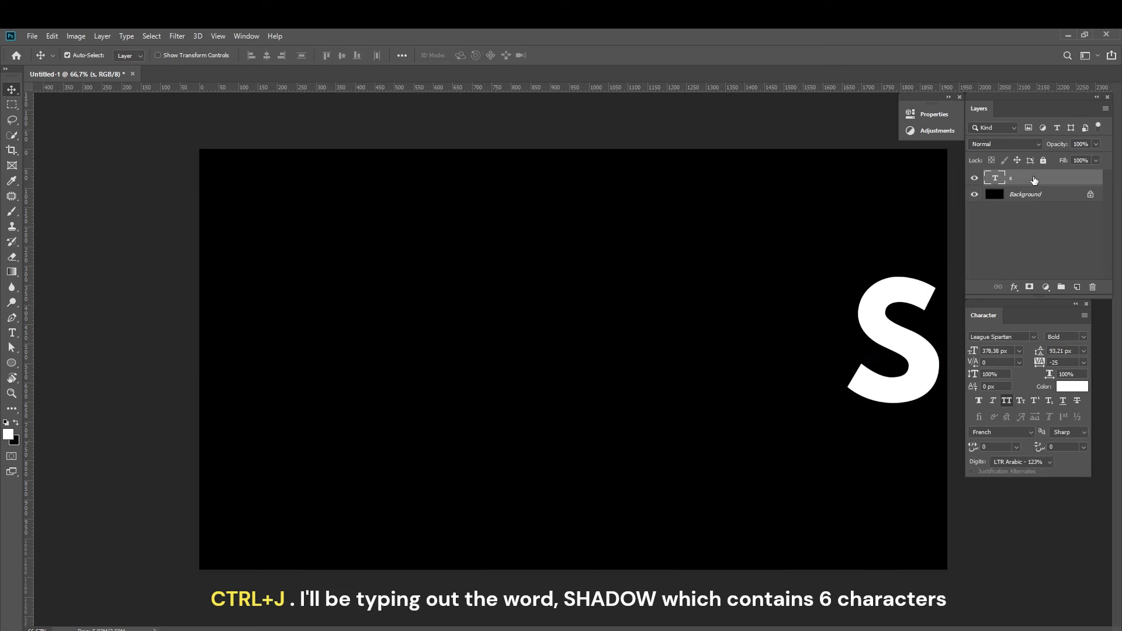
pyautogui.hotkey('ctrl', 'j')
pyautogui.hotkey('ctrl', 'j')
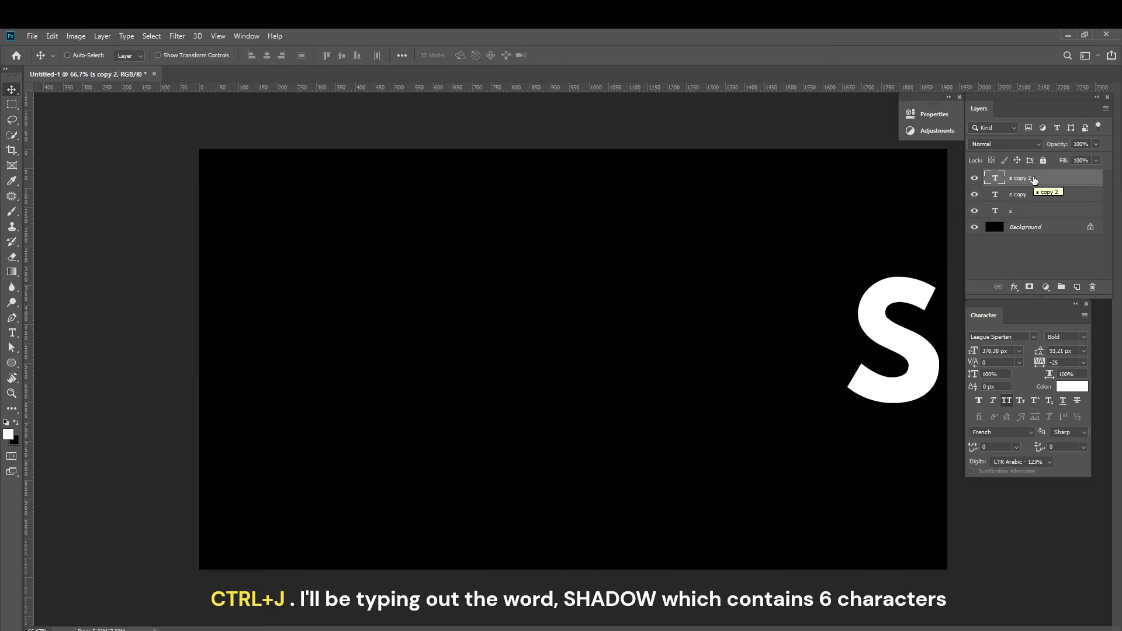
pyautogui.hotkey('ctrl', 'j')
pyautogui.hotkey('ctrl', 'j')
pyautogui.hotkey('ctrl', 'j')
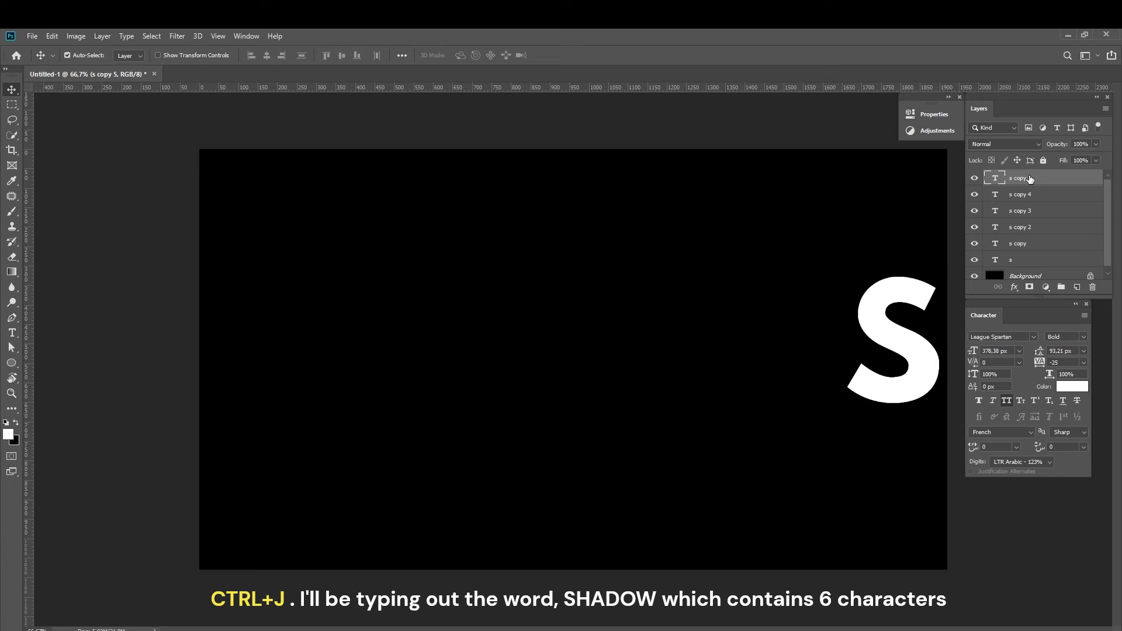
pyautogui.click(159, 55)
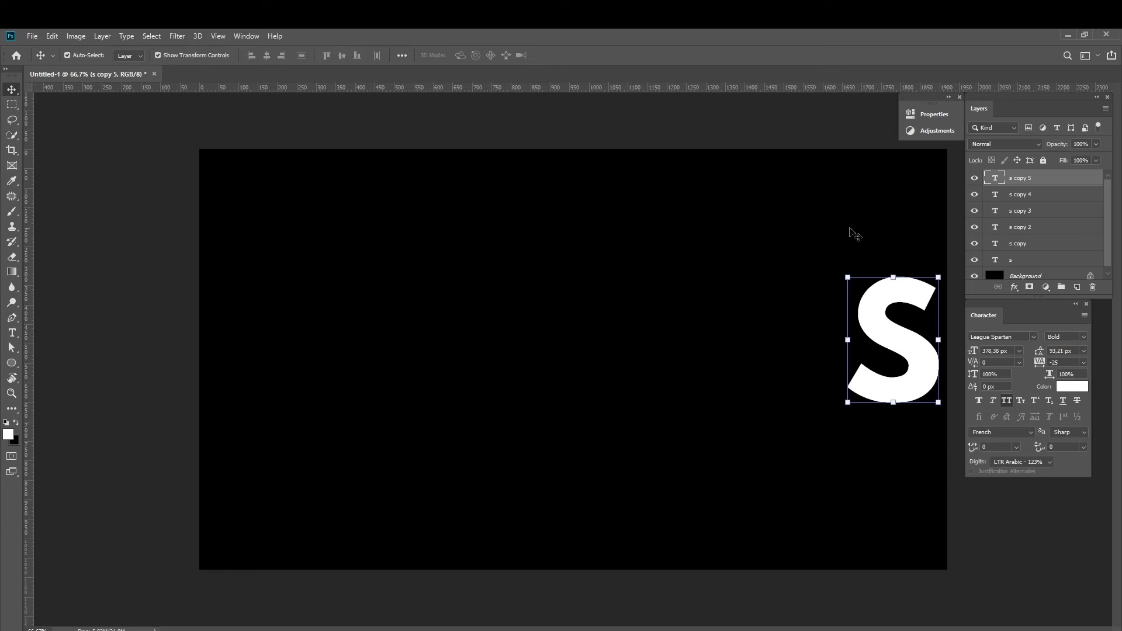
# Move one S to the left and retype s copy 4 as H beside it
pyautogui.moveTo(876, 334); pyautogui.dragTo(237, 341)
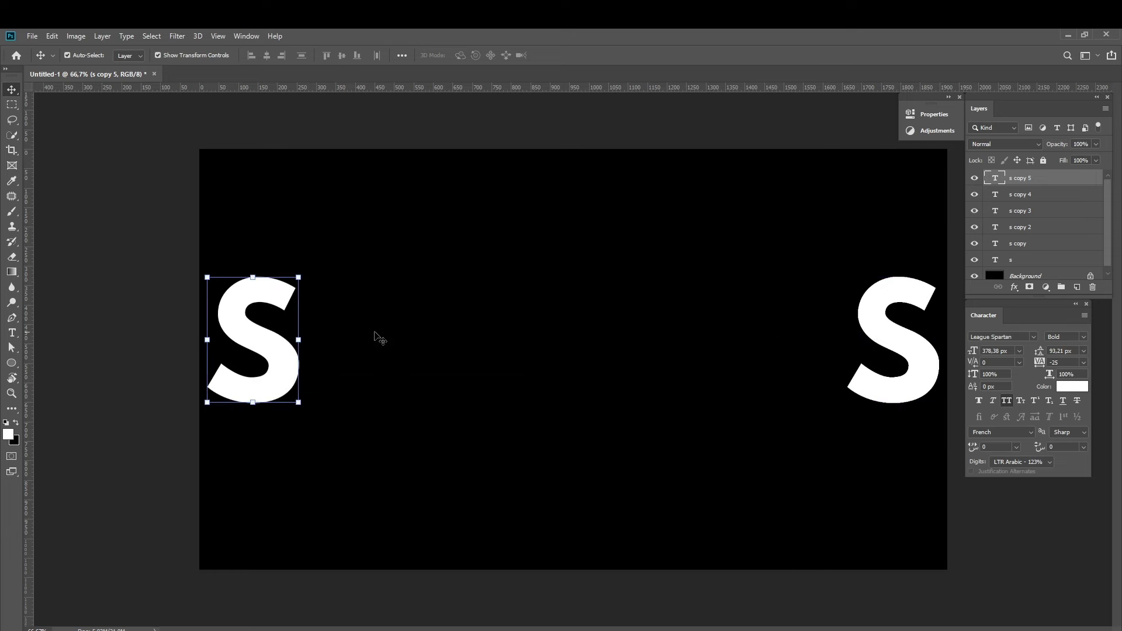
pyautogui.click(1017, 196)
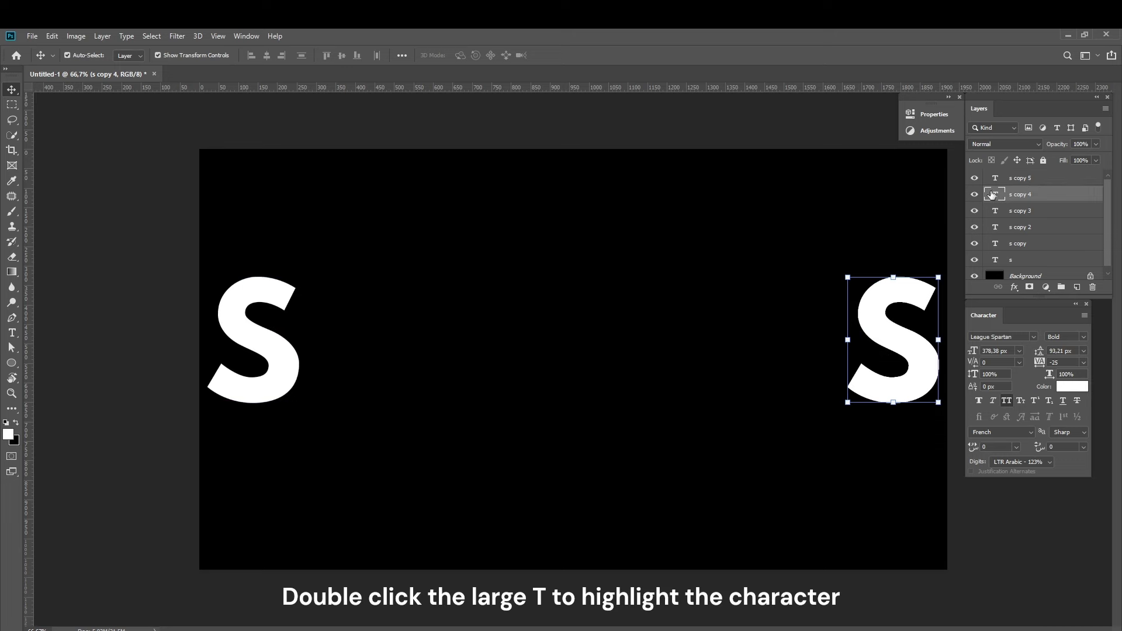
pyautogui.doubleClick(995, 196)
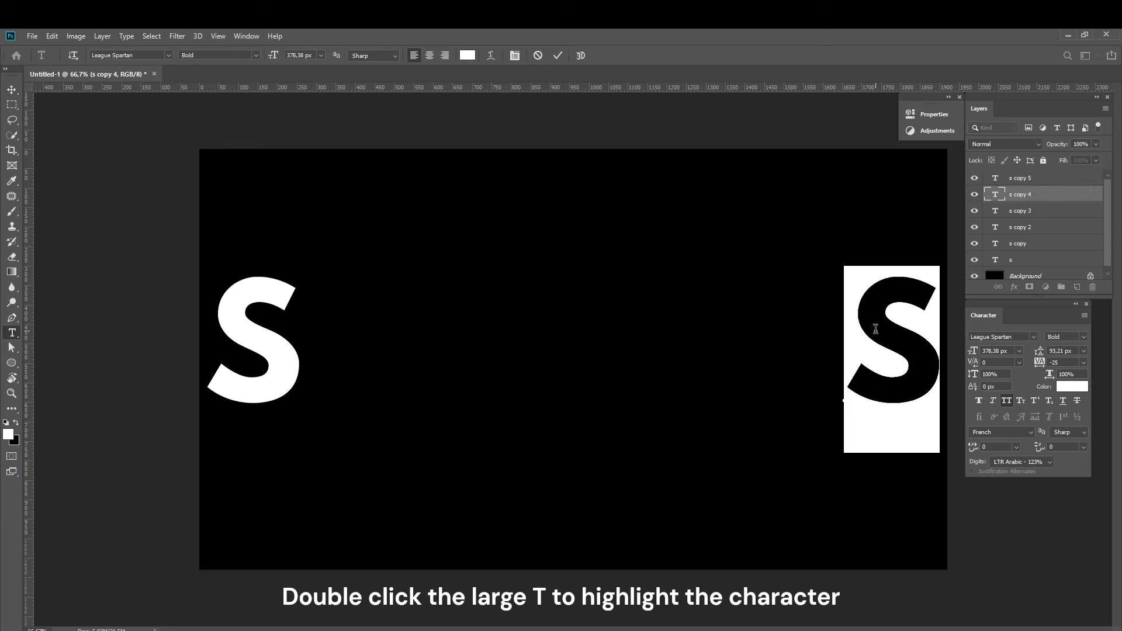
pyautogui.write('h')
pyautogui.click(12, 89)
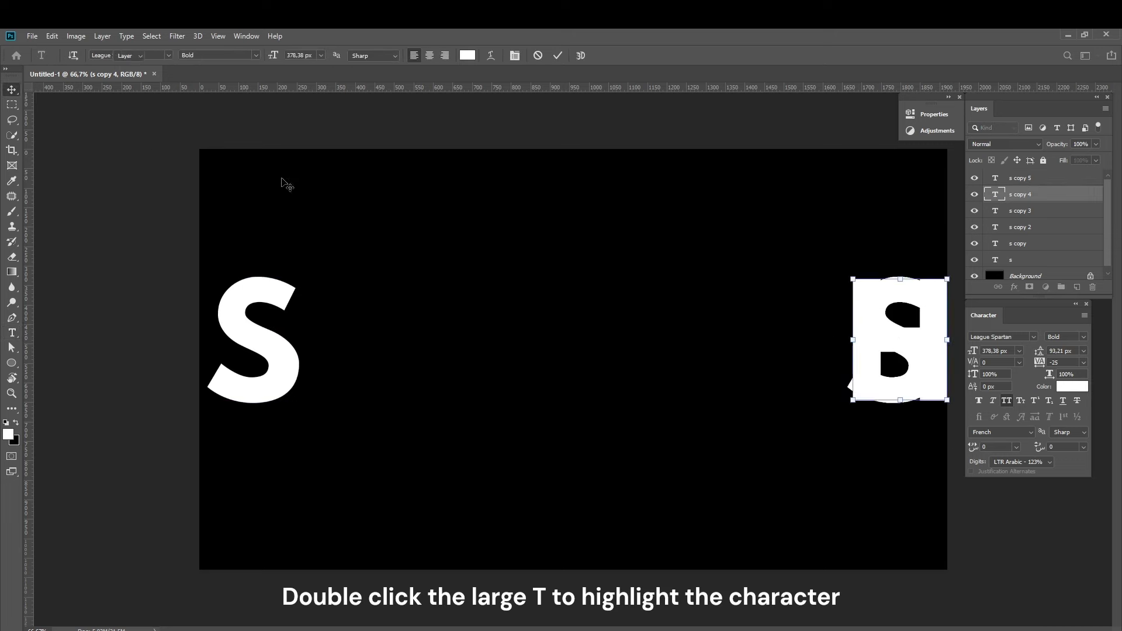
pyautogui.moveTo(891, 337)
pyautogui.mouseDown()
pyautogui.moveTo(346, 348)
pyautogui.moveTo(349, 339)
pyautogui.mouseUp()
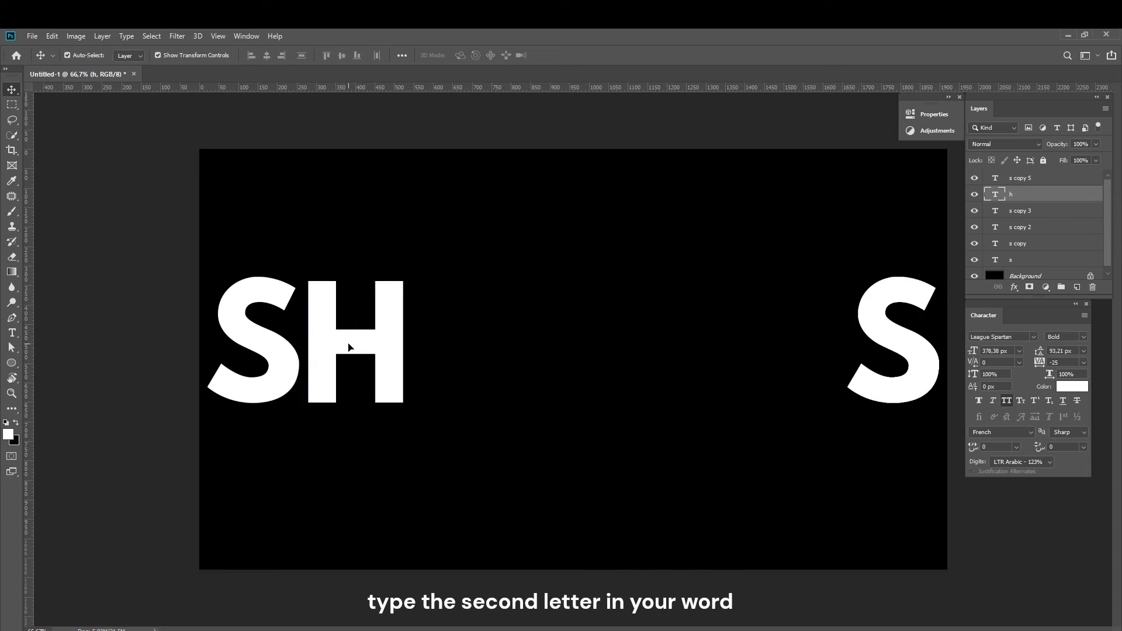
pyautogui.moveTo(351, 350); pyautogui.dragTo(350, 348)
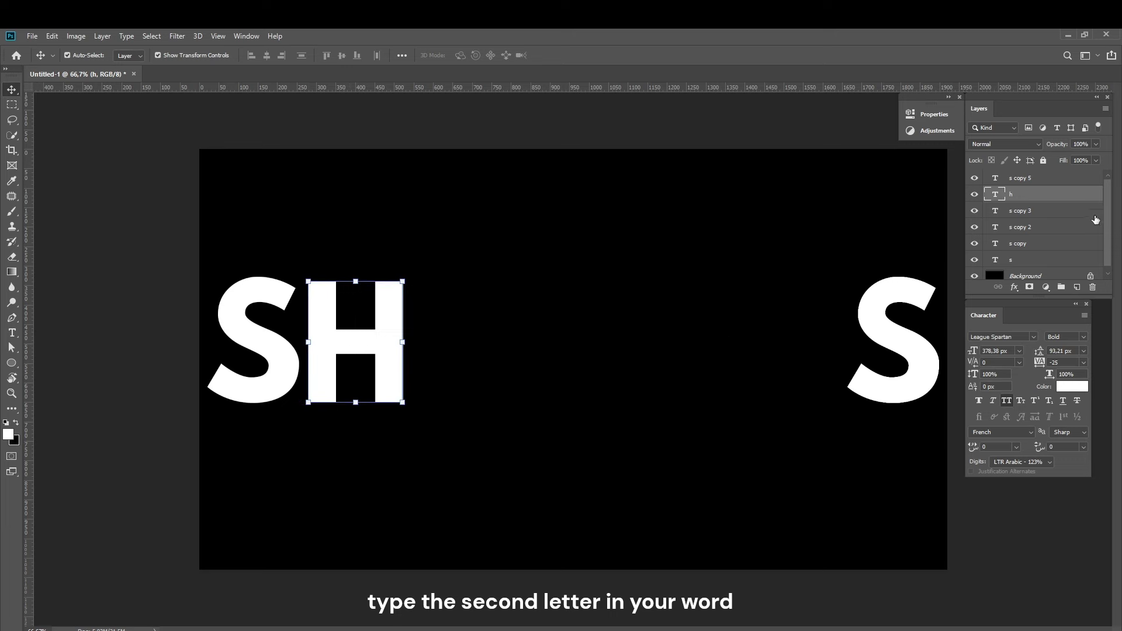
# Retype s copy 3 as A and place it next to the H
pyautogui.doubleClick(995, 211)
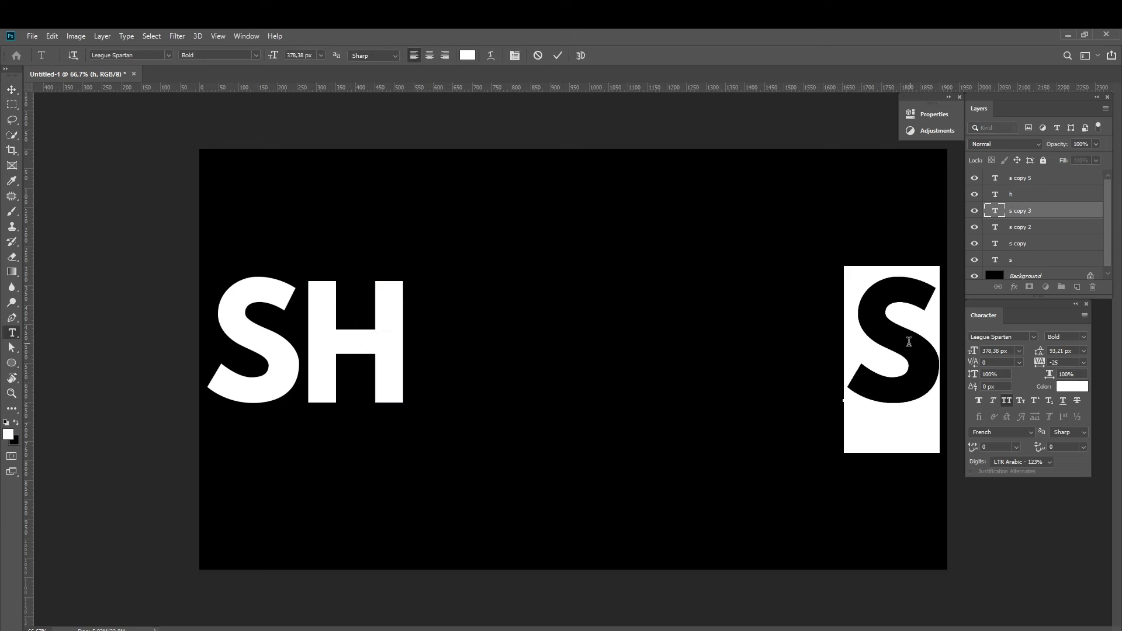
pyautogui.write('A')
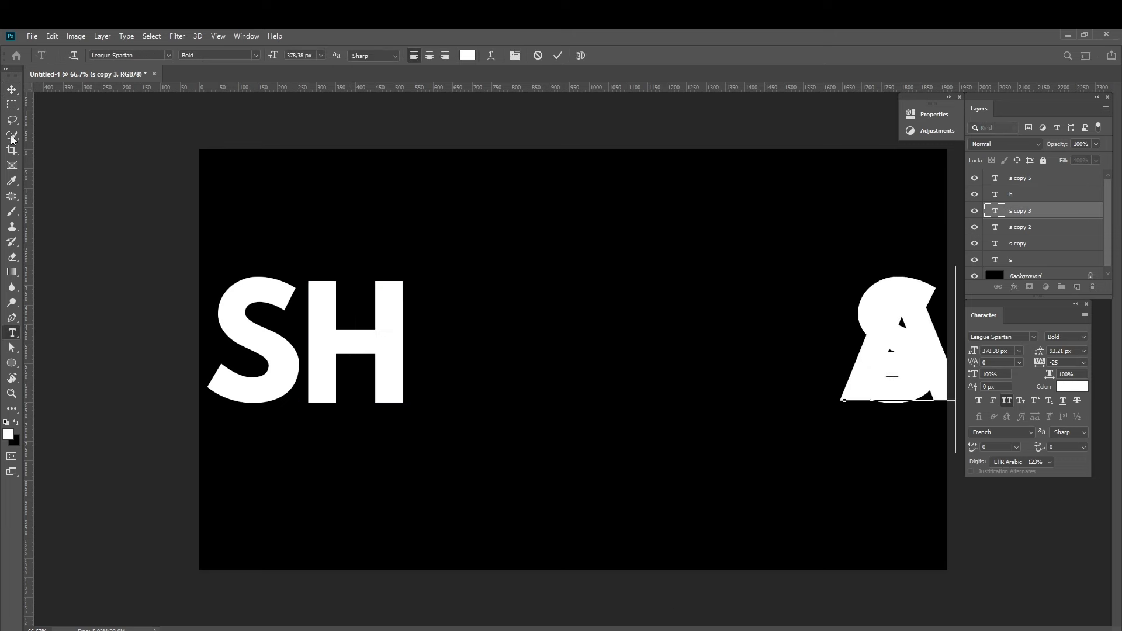
pyautogui.click(11, 90)
pyautogui.moveTo(777, 345); pyautogui.dragTo(472, 357)
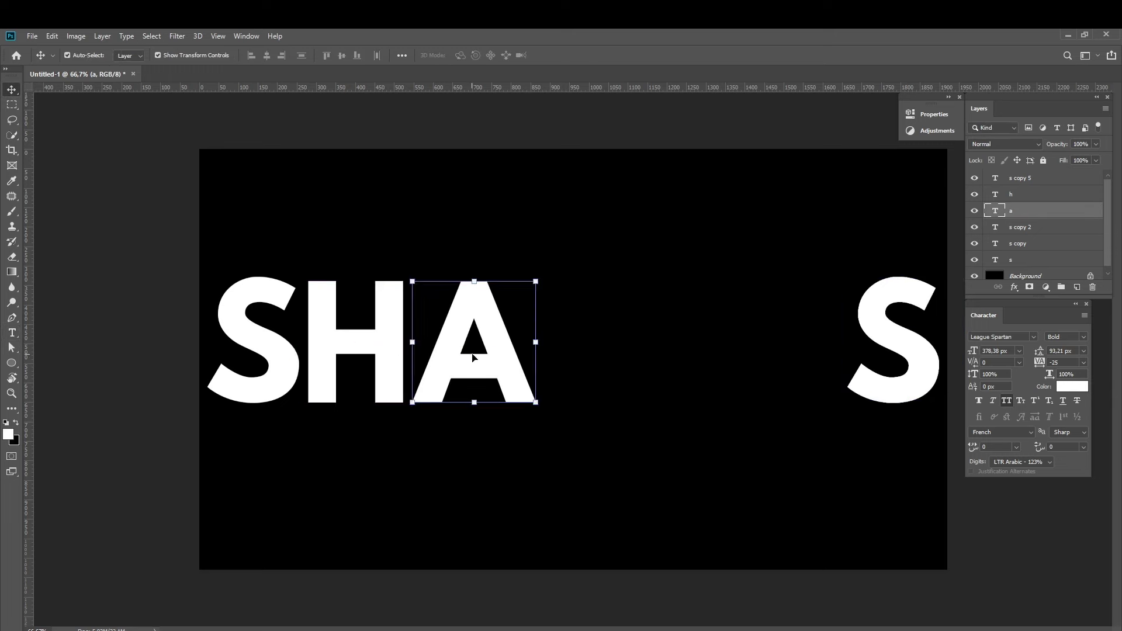
# Retype s copy 2 as D and place it right after SHA
pyautogui.doubleClick(996, 228)
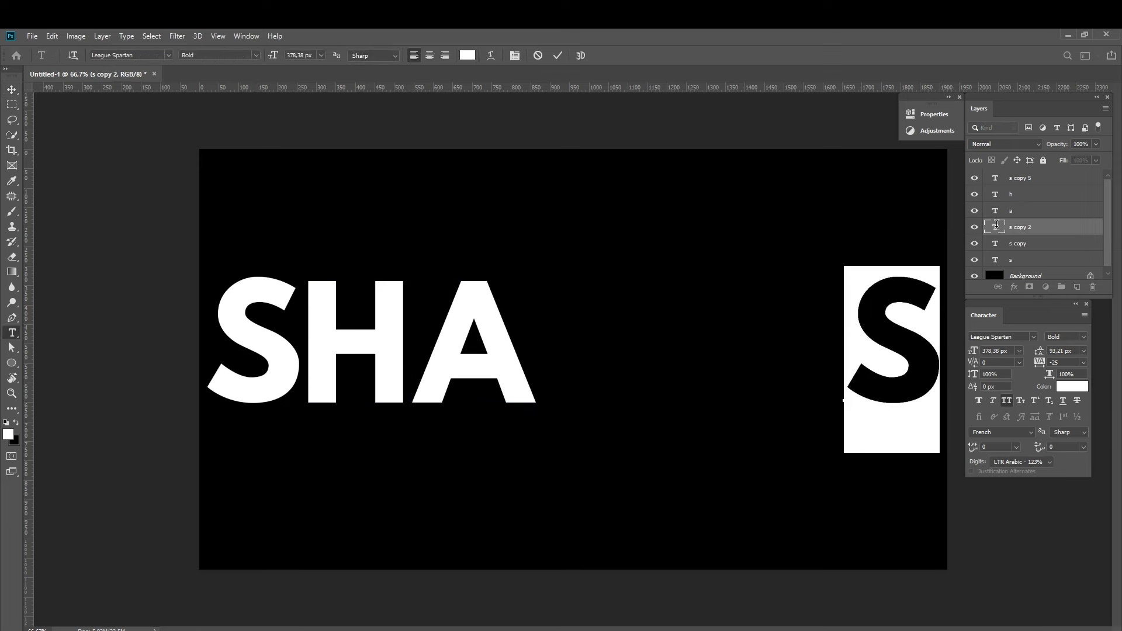
pyautogui.press('BackSpace')
pyautogui.write('d')
pyautogui.hotkey('ctrl', 'Return')
pyautogui.press('v')
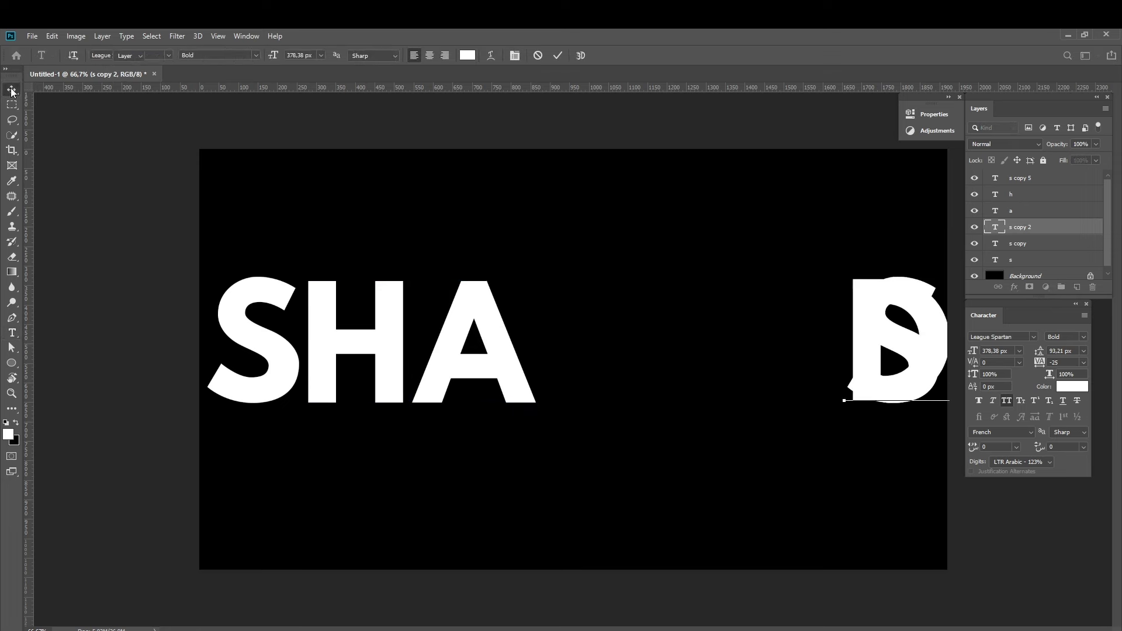
pyautogui.moveTo(857, 379); pyautogui.dragTo(551, 381)
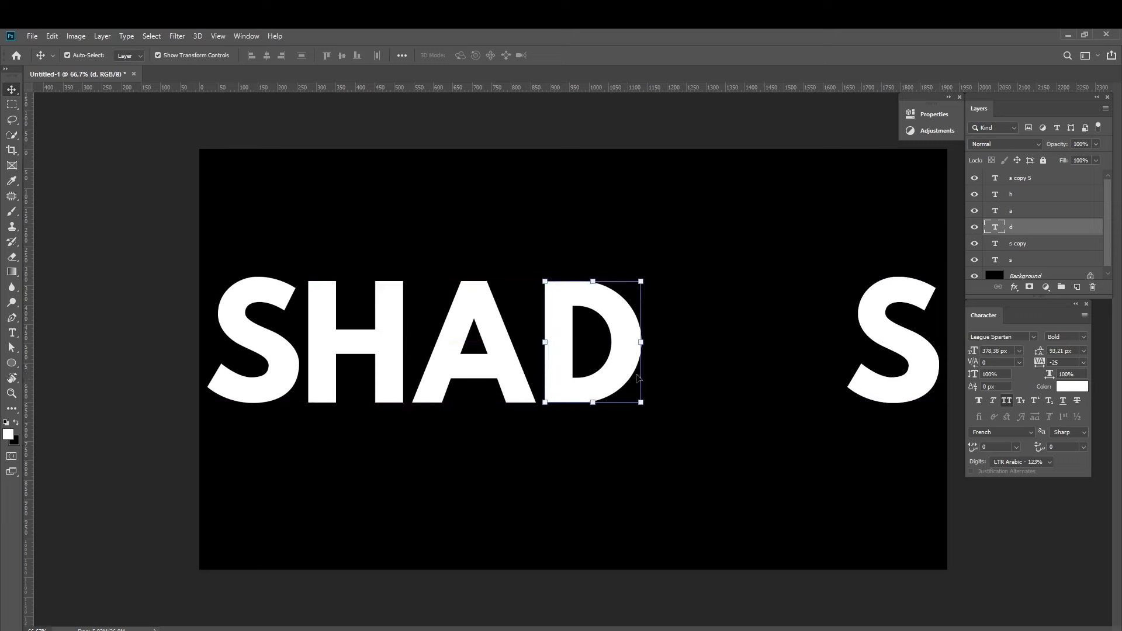
# Retype the next S copy as O and place it after the D
pyautogui.doubleClick(995, 244)
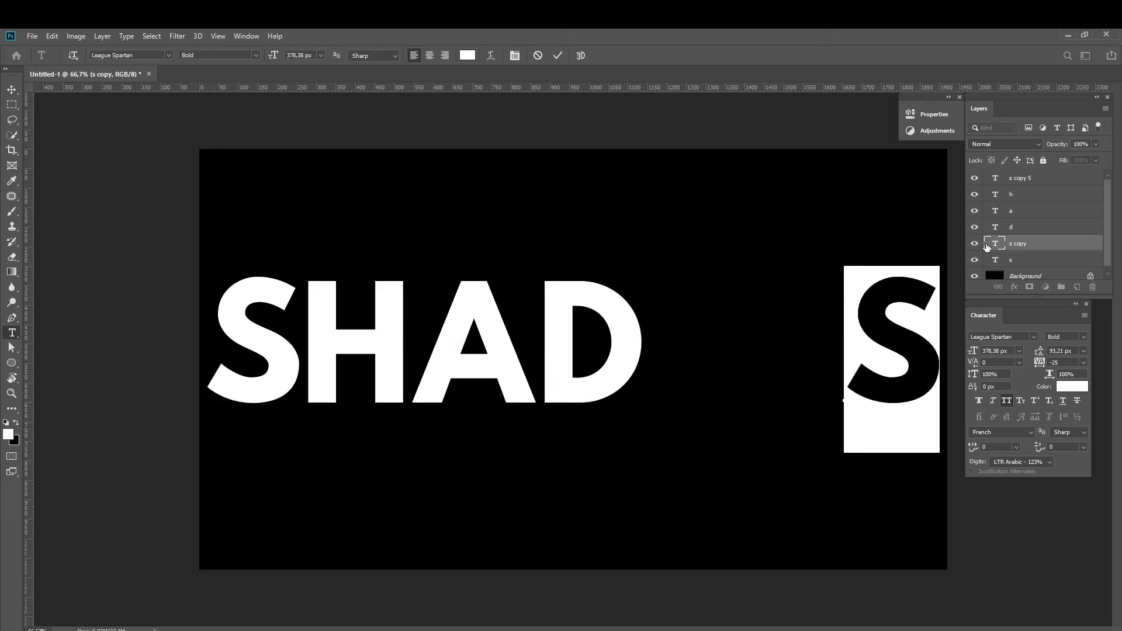
pyautogui.write('o')
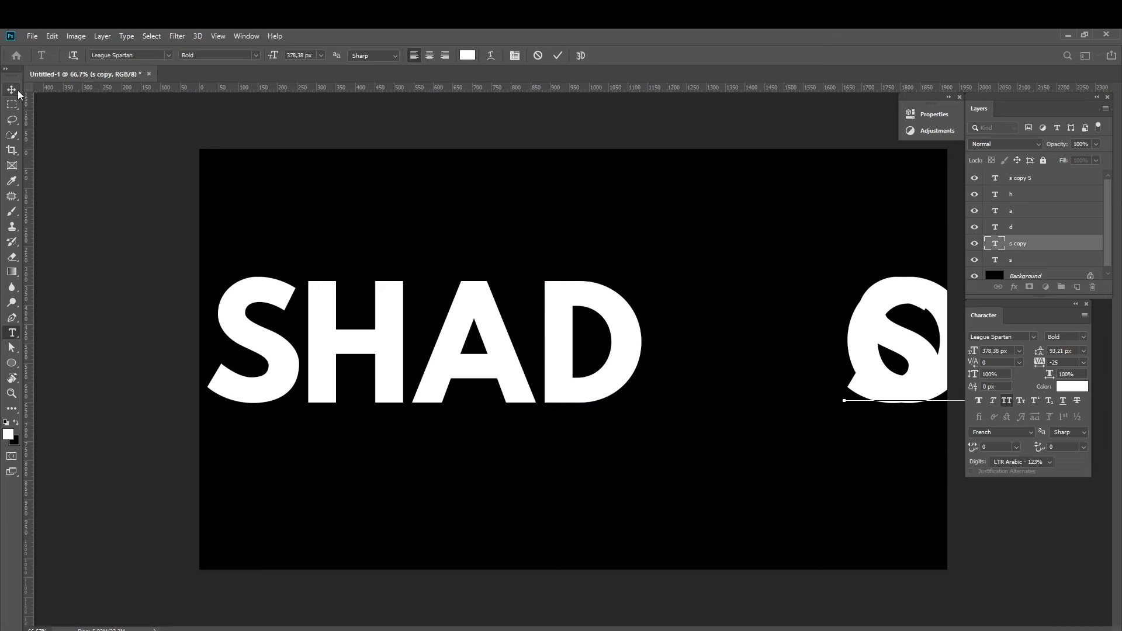
pyautogui.click(12, 89)
pyautogui.moveTo(876, 342); pyautogui.dragTo(681, 345)
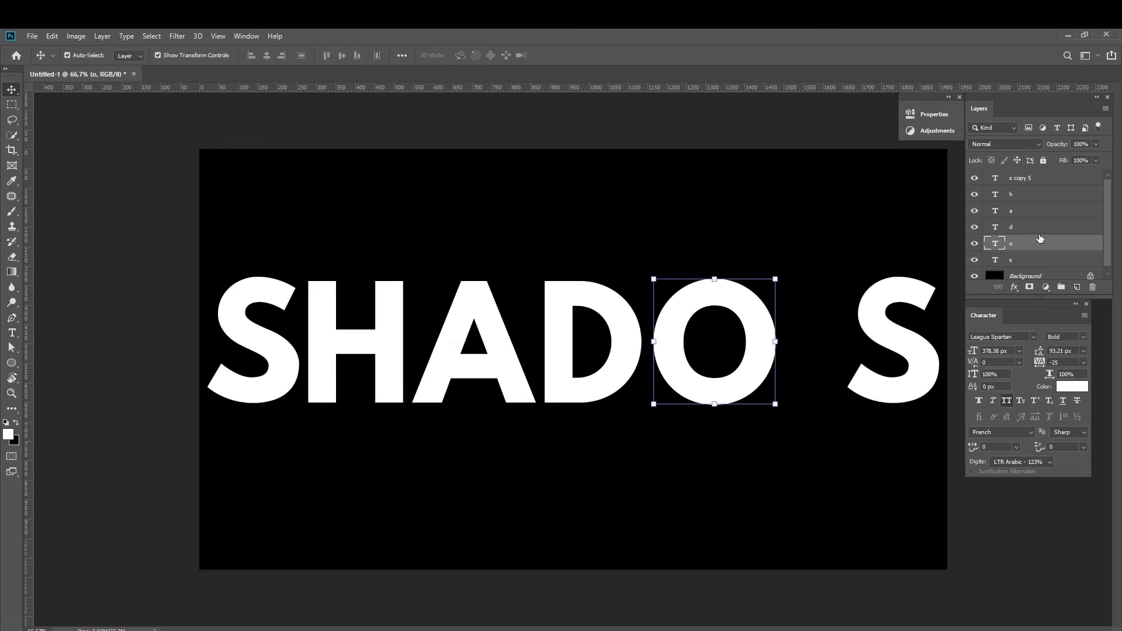
# Retype the last S copy as W and place it after the O
pyautogui.doubleClick(993, 259)
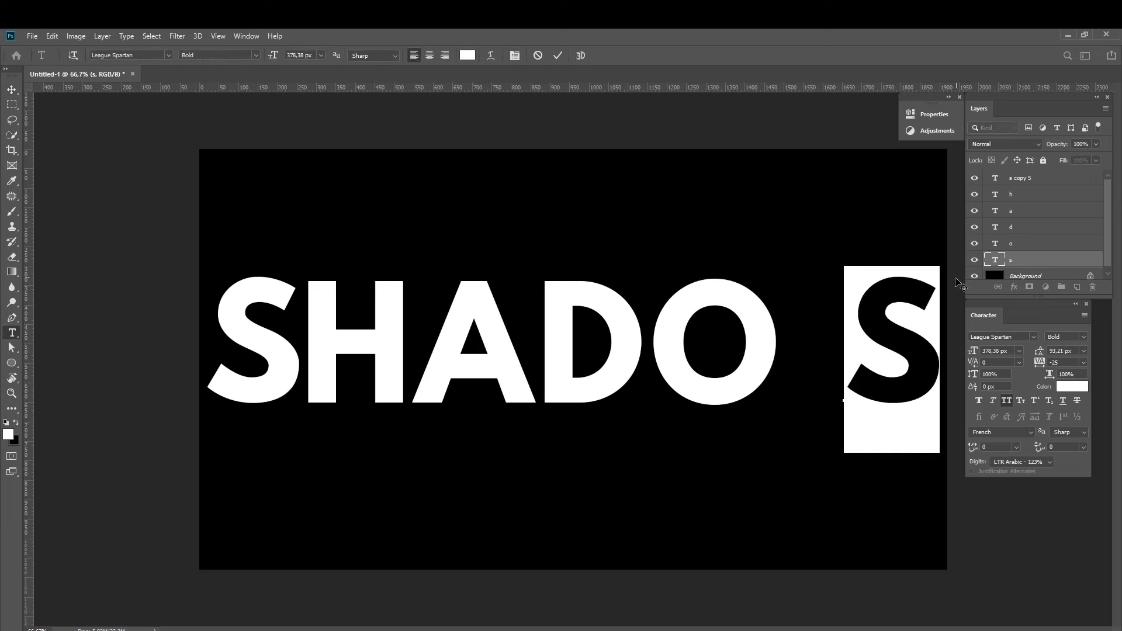
pyautogui.write('w')
pyautogui.click(12, 89)
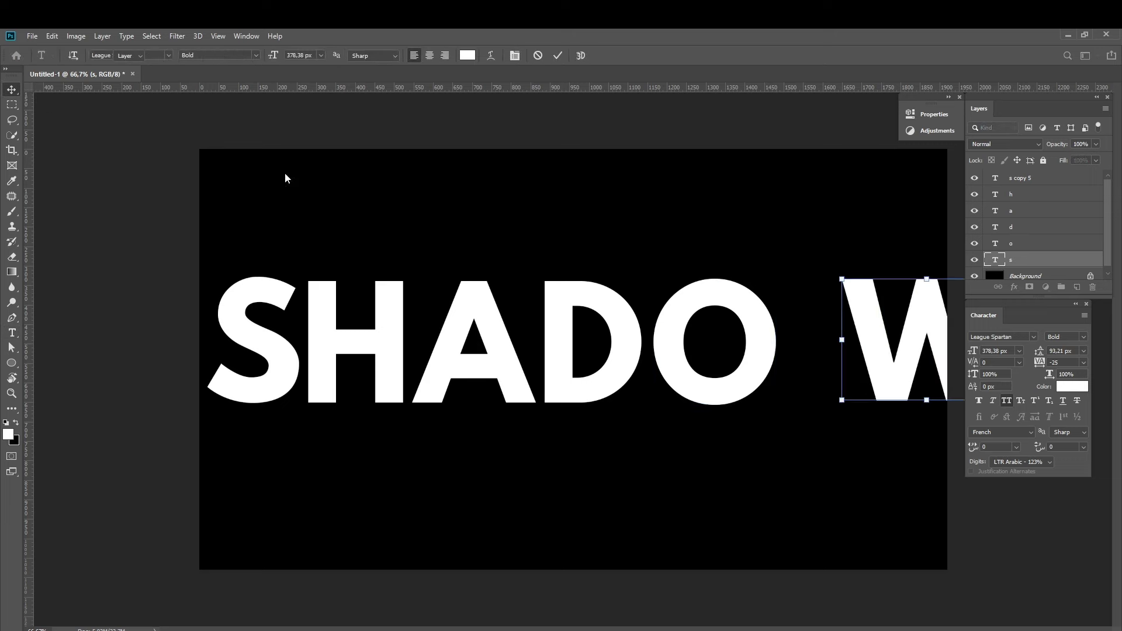
pyautogui.moveTo(883, 357); pyautogui.dragTo(810, 357)
pyautogui.click(1020, 178)
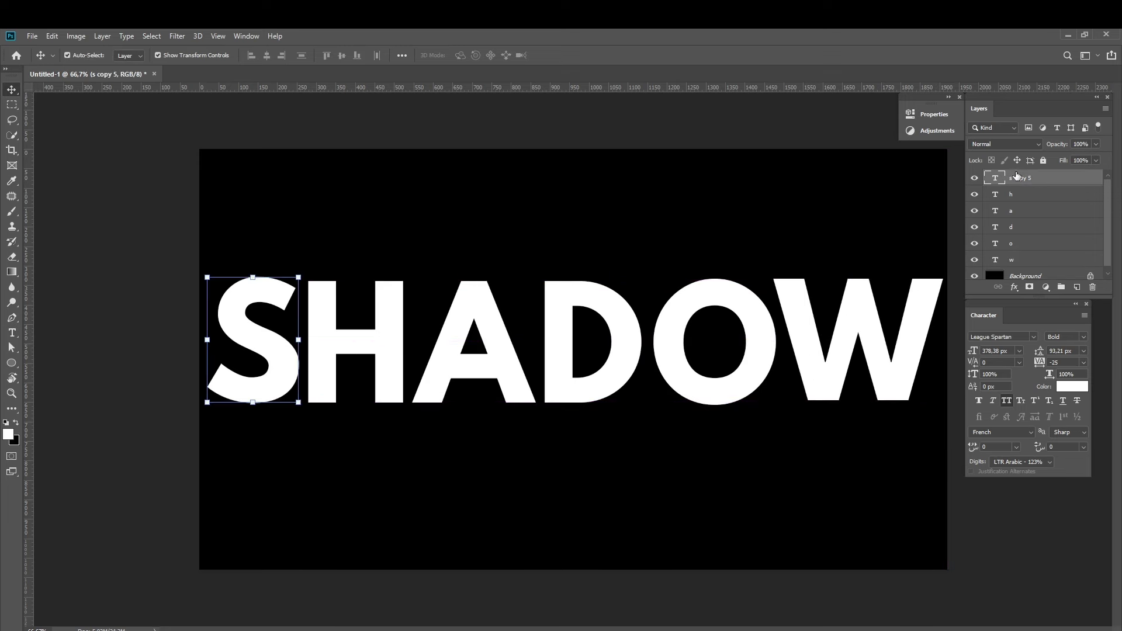
# Mask the S layer and fade it with the Black, White gradient
pyautogui.click(1030, 288)
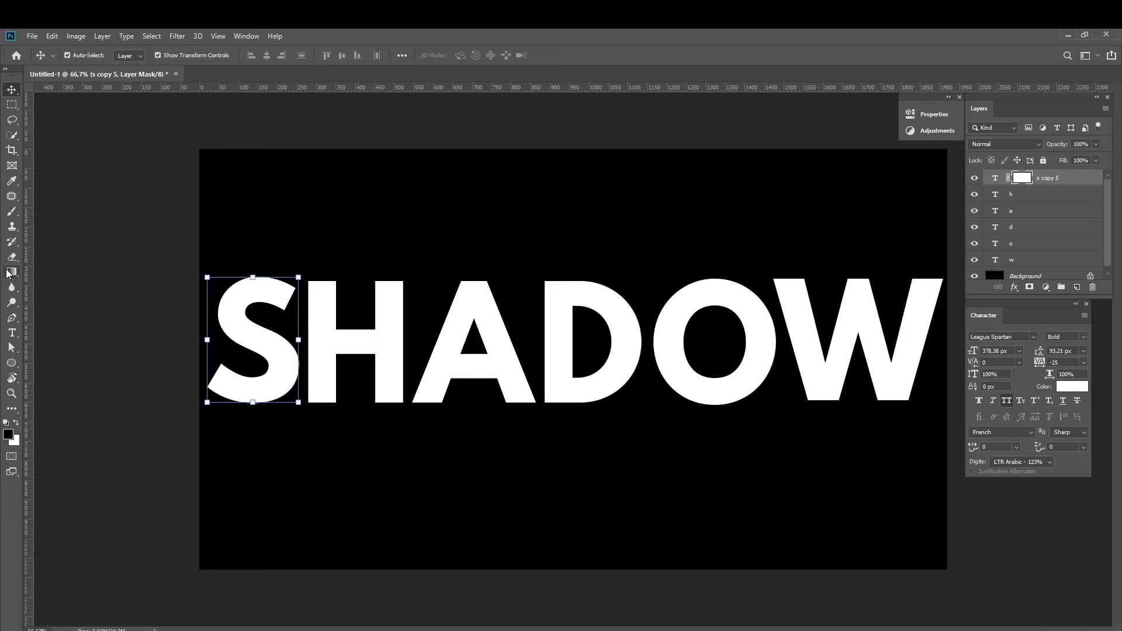
pyautogui.moveTo(8, 273); pyautogui.dragTo(70, 272)
pyautogui.click(63, 273)
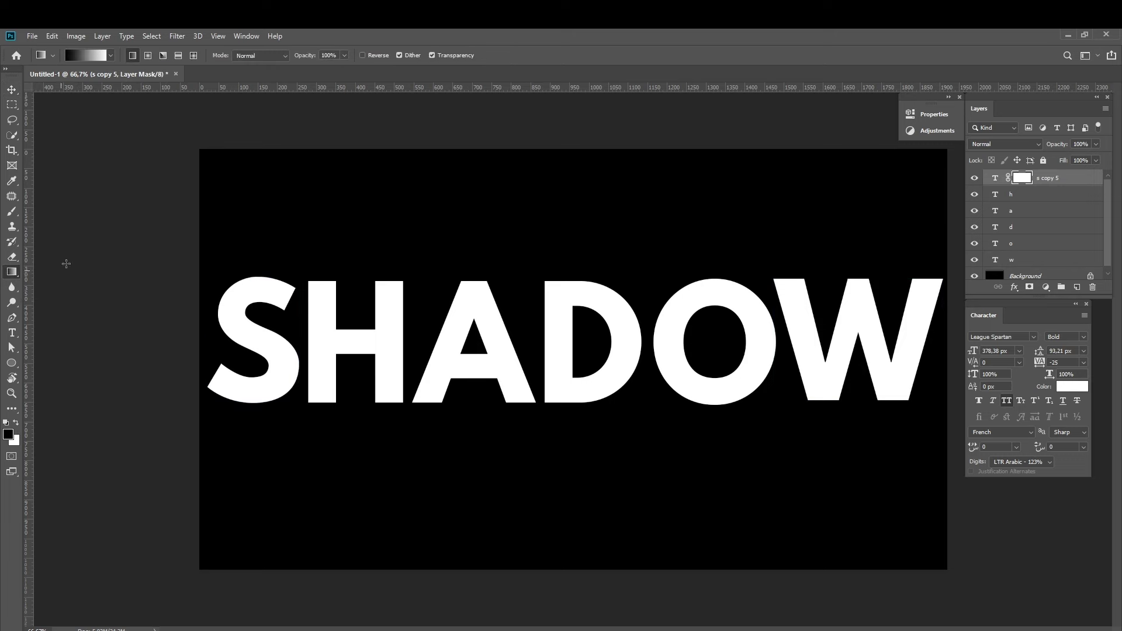
pyautogui.click(78, 54)
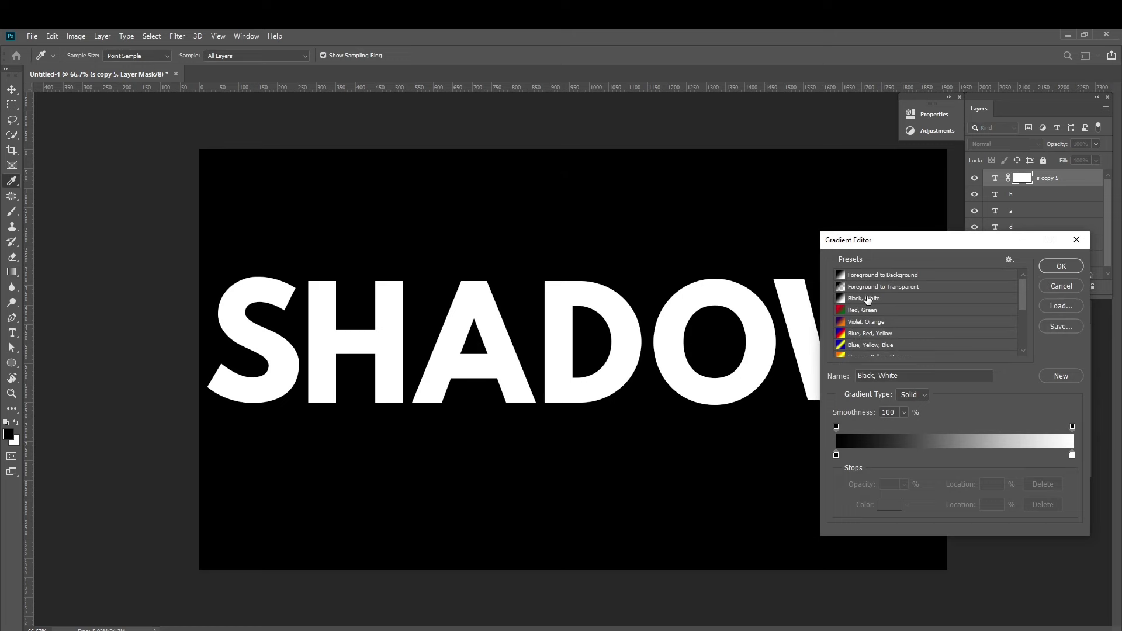
pyautogui.click(1058, 269)
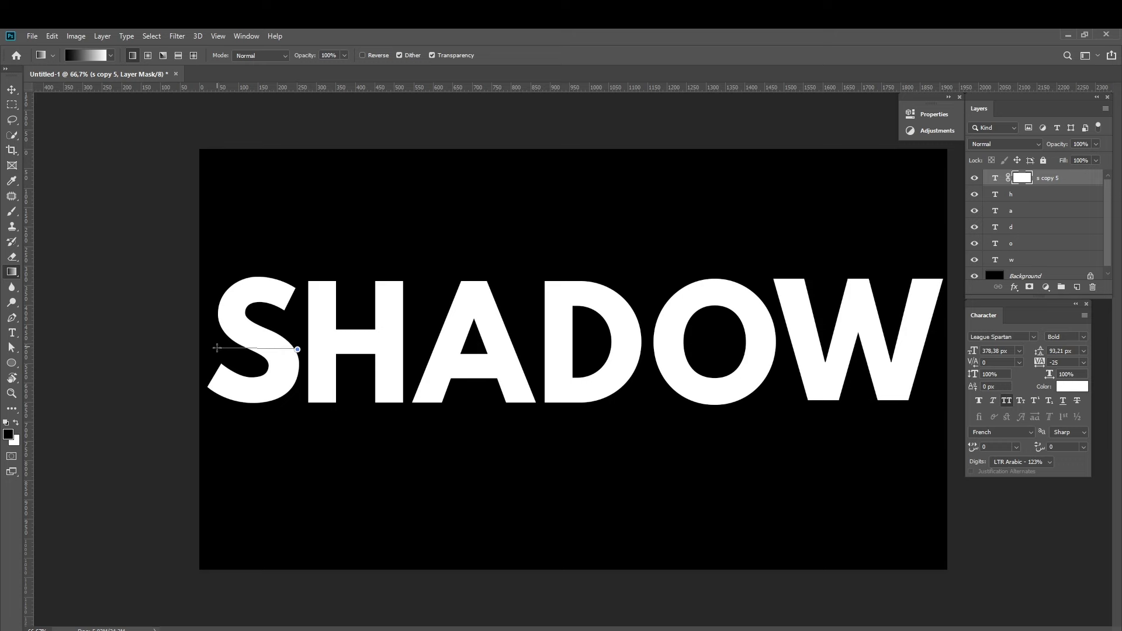
pyautogui.moveTo(217, 347); pyautogui.dragTo(217, 347)
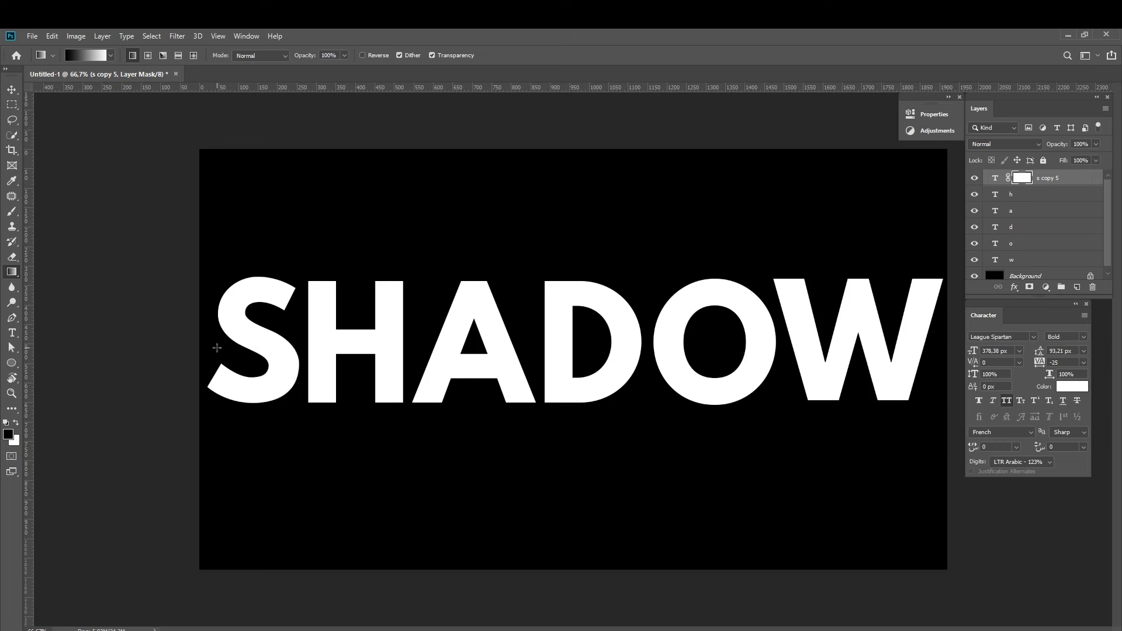
# Add gradient-faded layer masks to the H and A letters
pyautogui.click(1028, 197)
pyautogui.click(1029, 287)
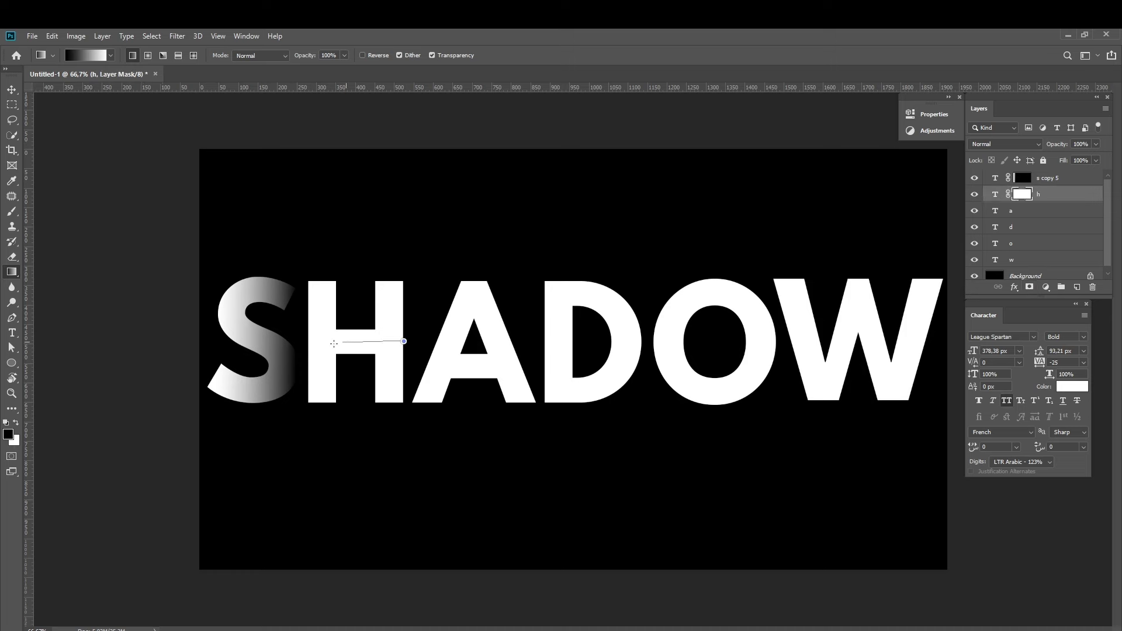
pyautogui.moveTo(334, 344); pyautogui.dragTo(306, 340)
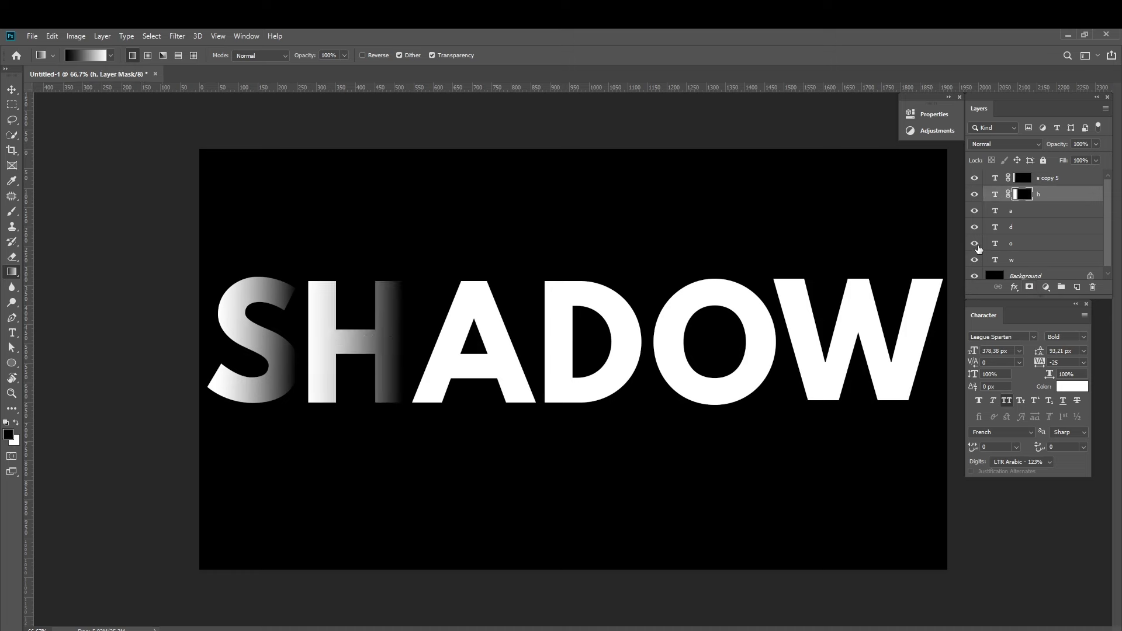
pyautogui.click(1027, 213)
pyautogui.click(1029, 287)
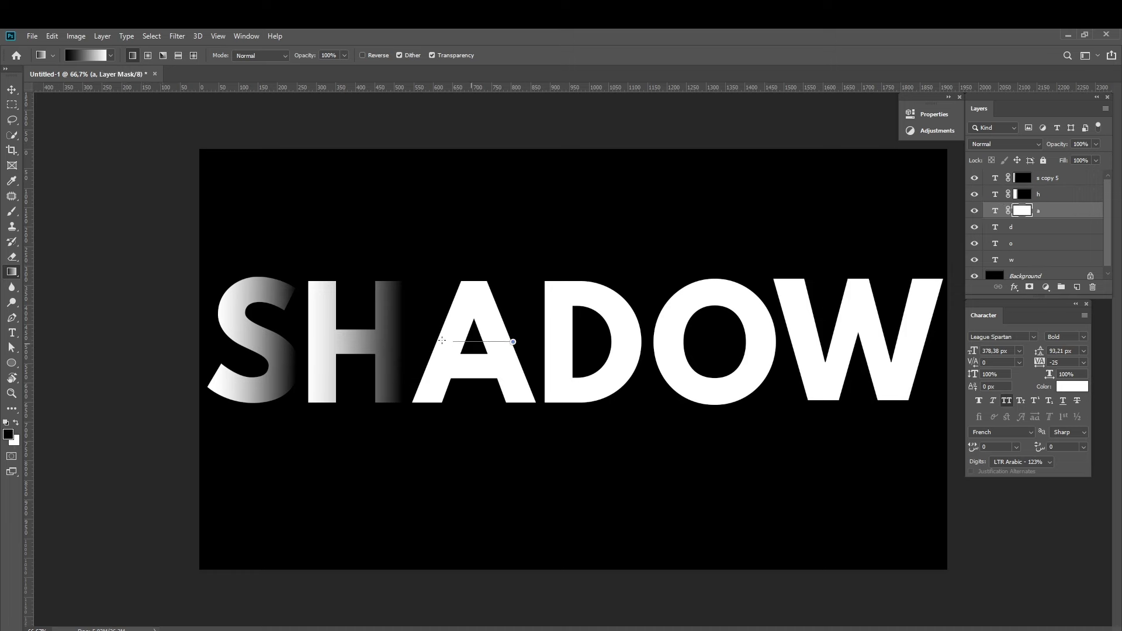
pyautogui.moveTo(441, 340)
pyautogui.mouseDown()
pyautogui.moveTo(429, 339)
pyautogui.moveTo(438, 338)
pyautogui.mouseUp()
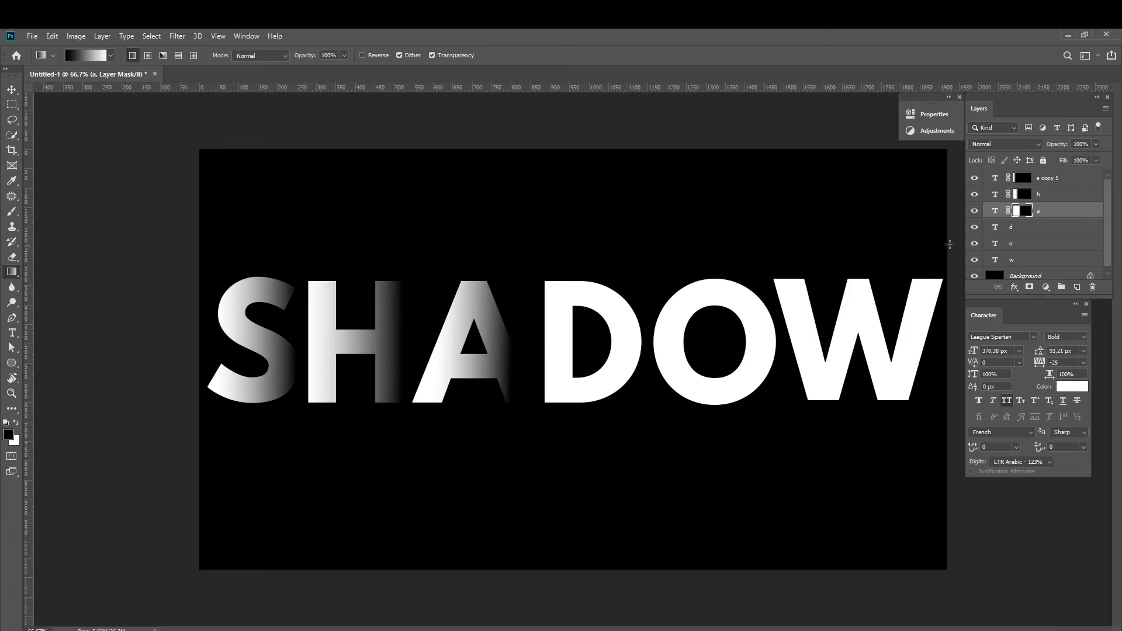
# Add gradient-faded layer masks to the D, O and W letters
pyautogui.click(1029, 227)
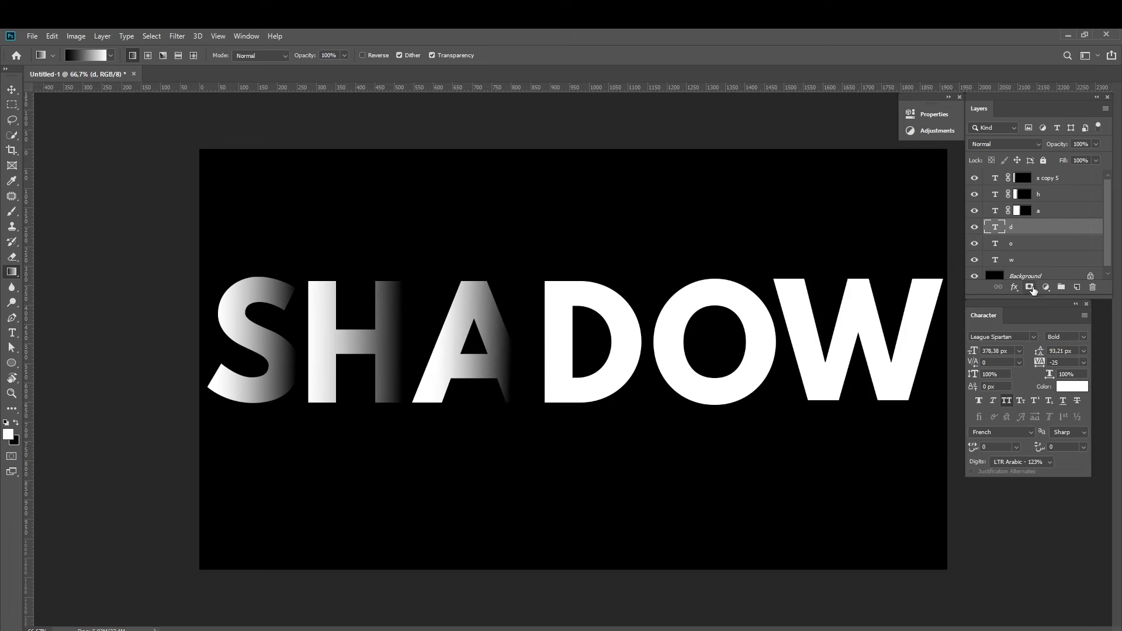
pyautogui.click(1029, 287)
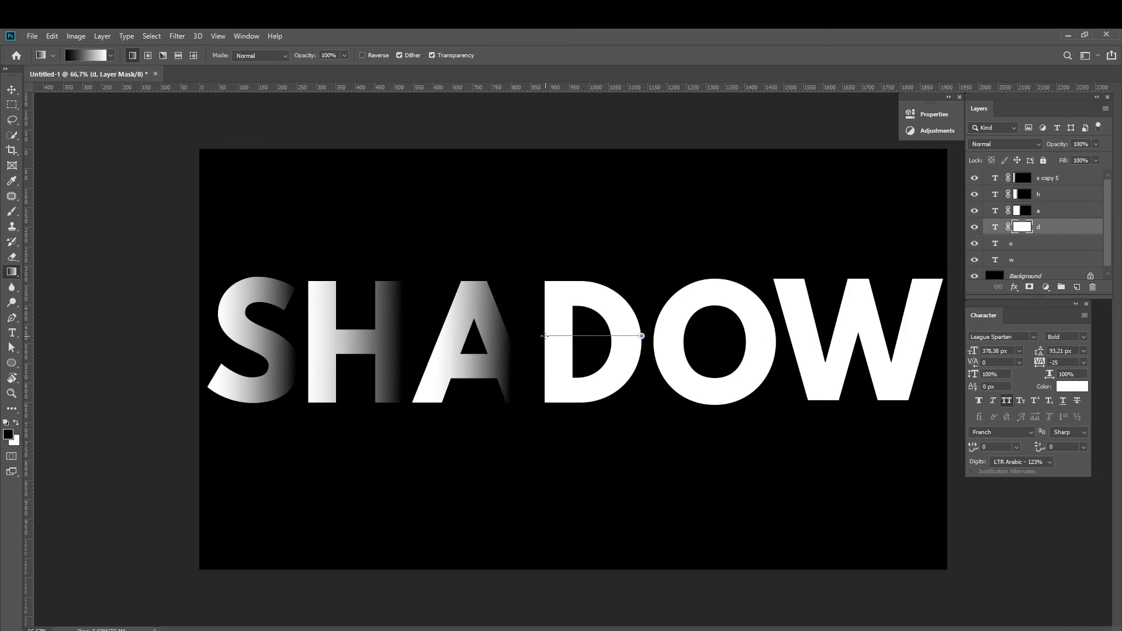
pyautogui.moveTo(587, 331); pyautogui.dragTo(540, 337)
pyautogui.click(1045, 245)
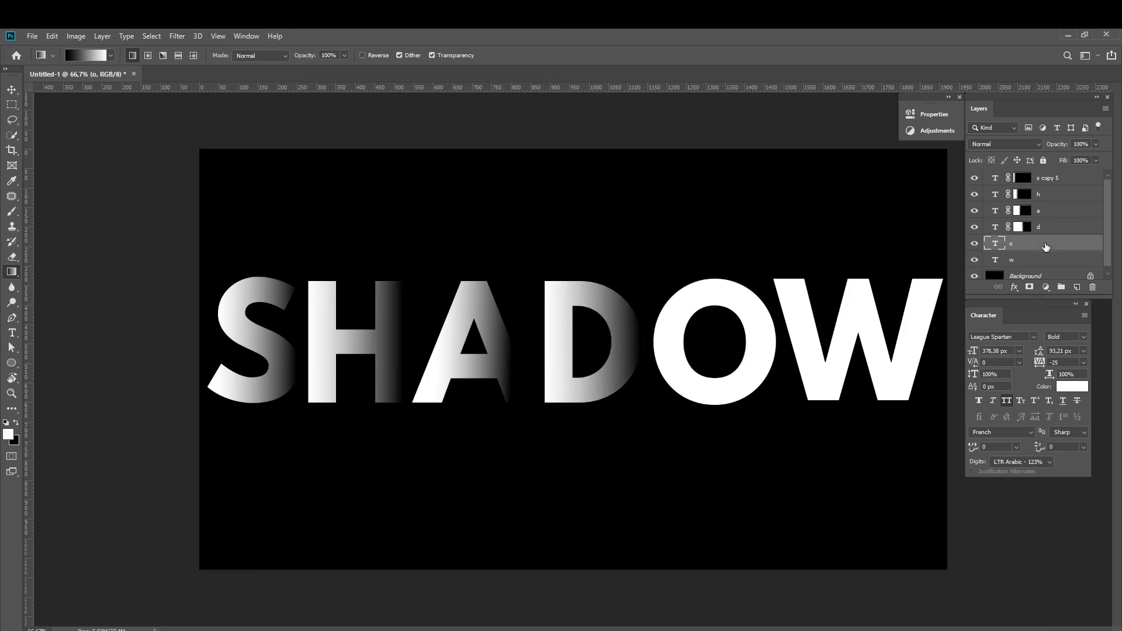
pyautogui.click(1029, 287)
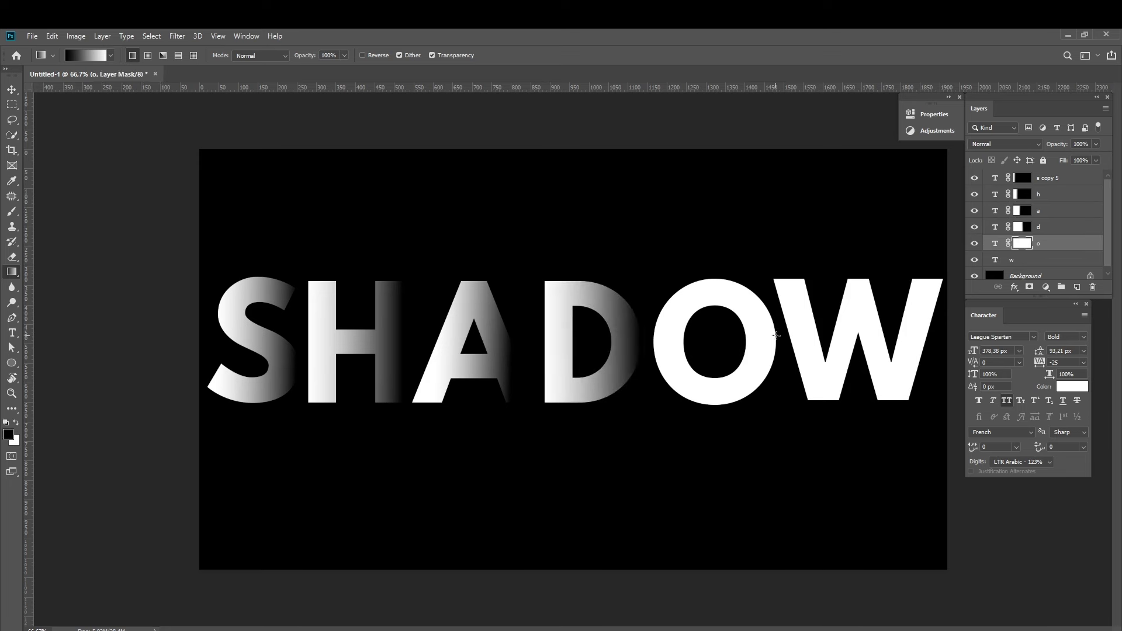
pyautogui.moveTo(776, 335); pyautogui.dragTo(650, 336)
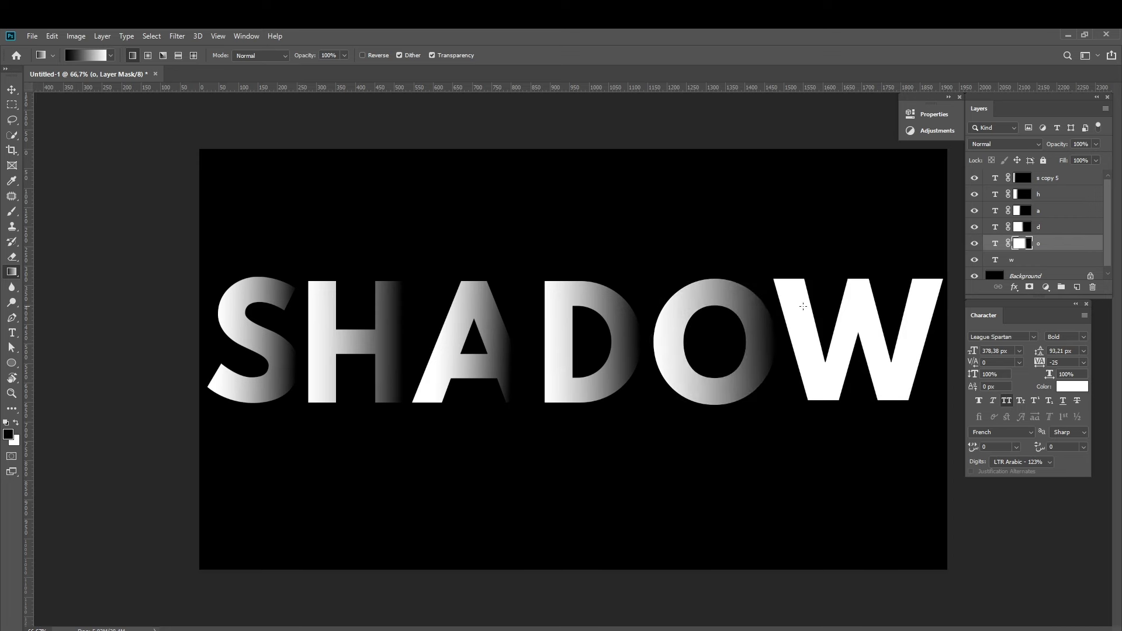
pyautogui.click(1030, 259)
pyautogui.click(1029, 287)
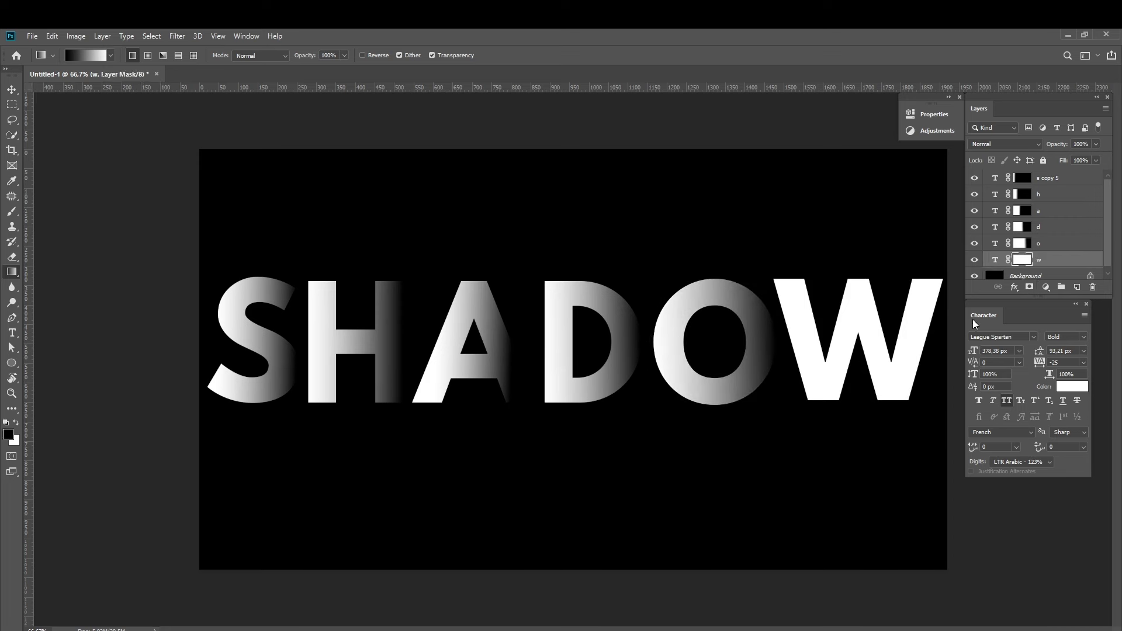
pyautogui.moveTo(929, 329); pyautogui.dragTo(783, 330)
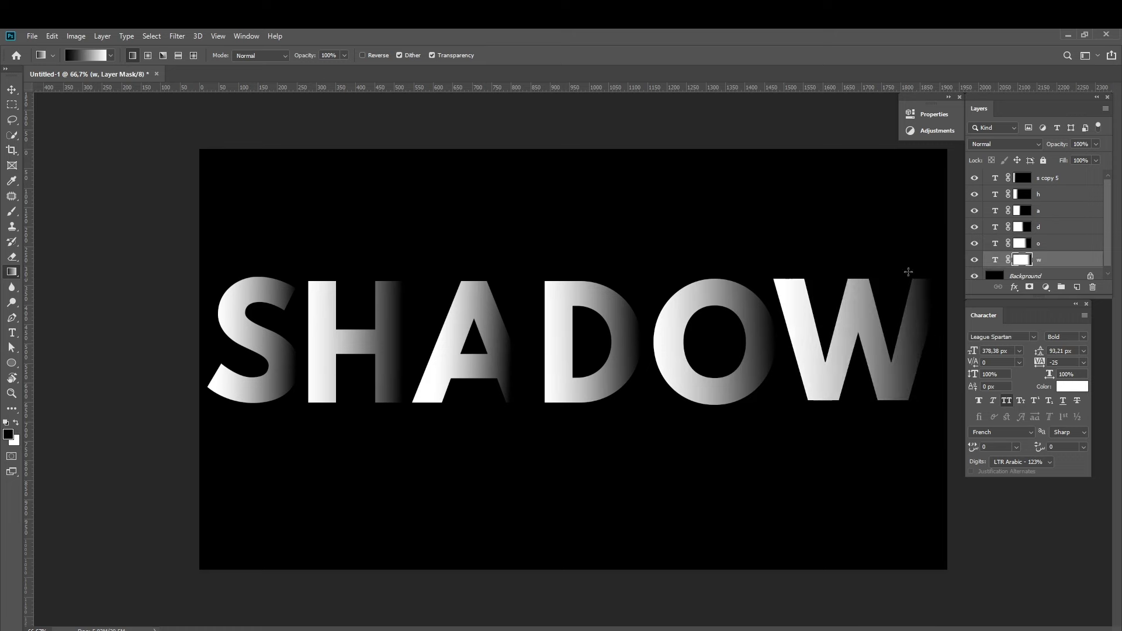
# Move the H closer to the S and the A closer to the H
pyautogui.click(11, 89)
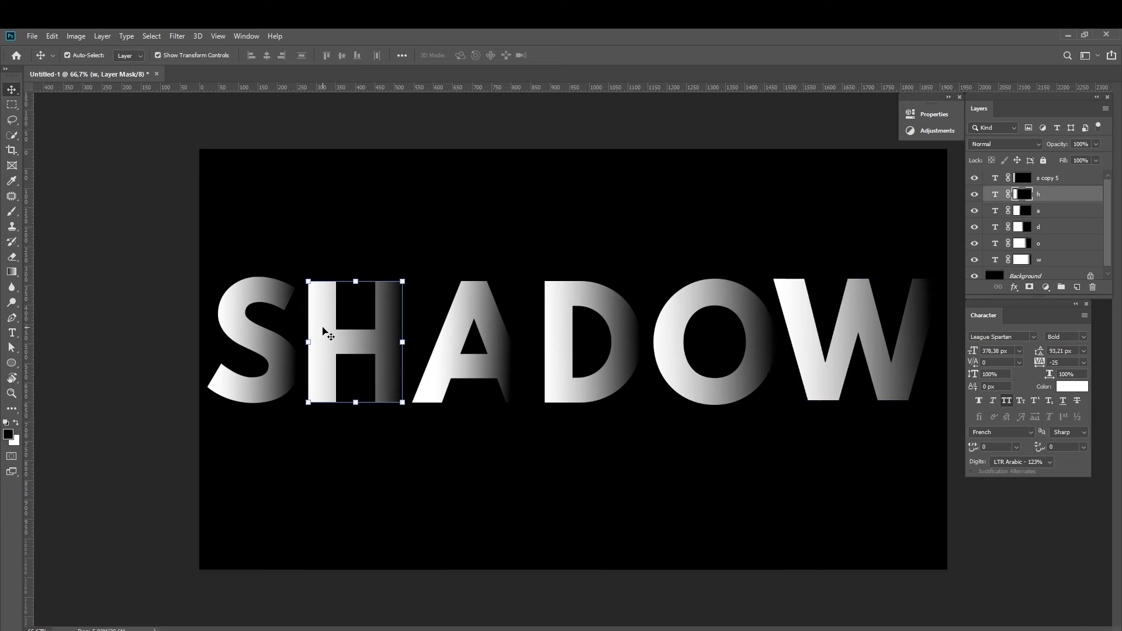
pyautogui.moveTo(329, 326); pyautogui.dragTo(305, 343)
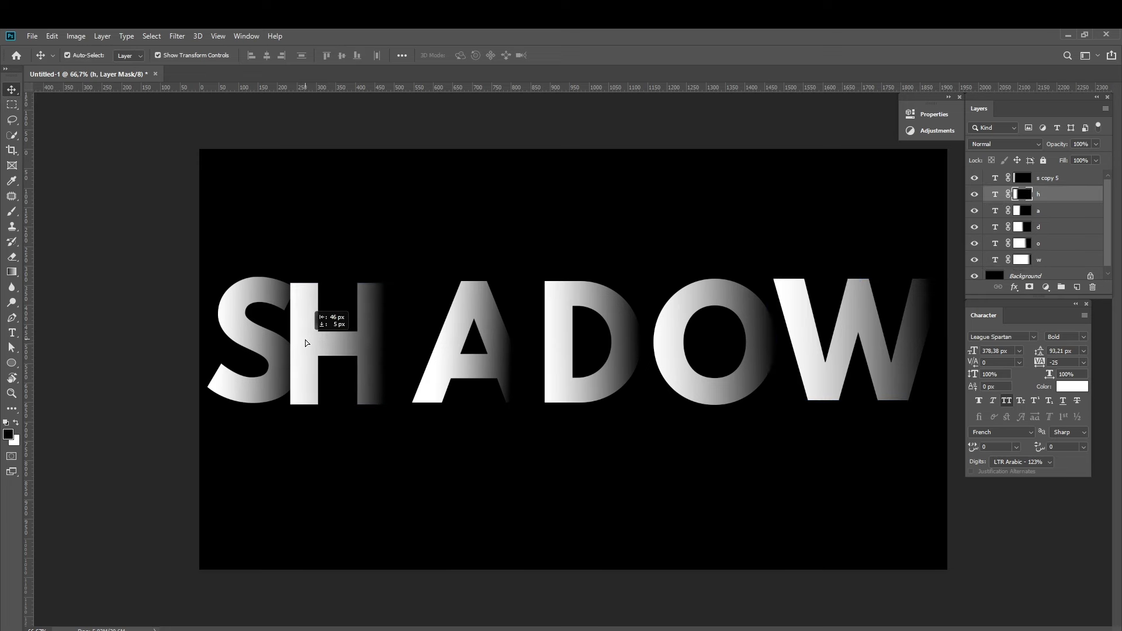
pyautogui.click(458, 345)
pyautogui.press('t')
pyautogui.doubleClick(432, 343)
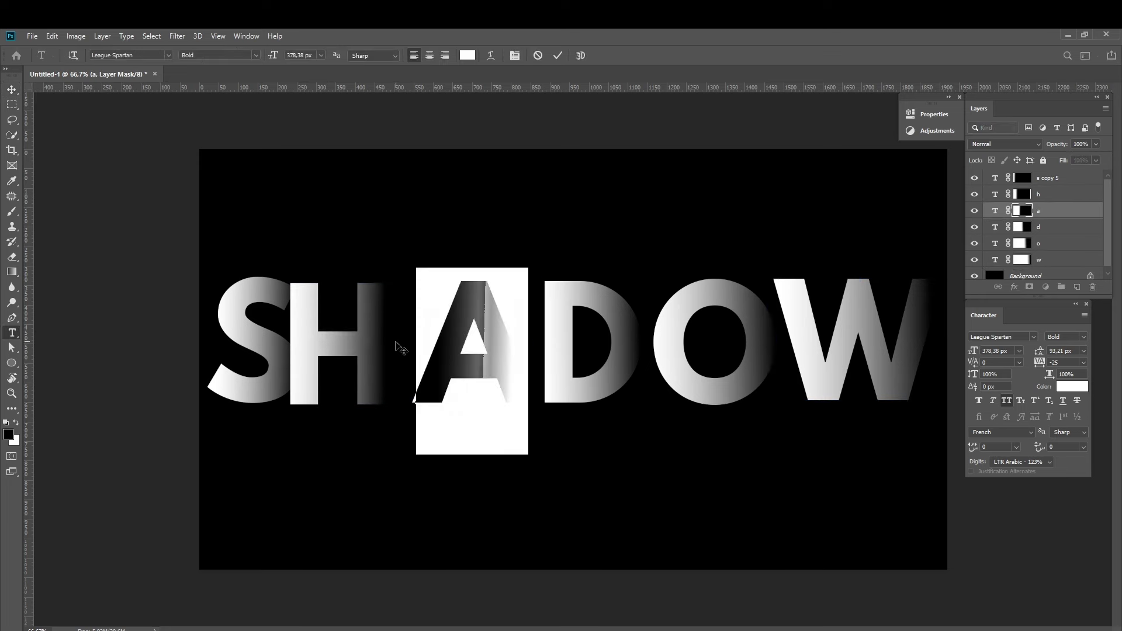
pyautogui.click(427, 343)
pyautogui.click(14, 89)
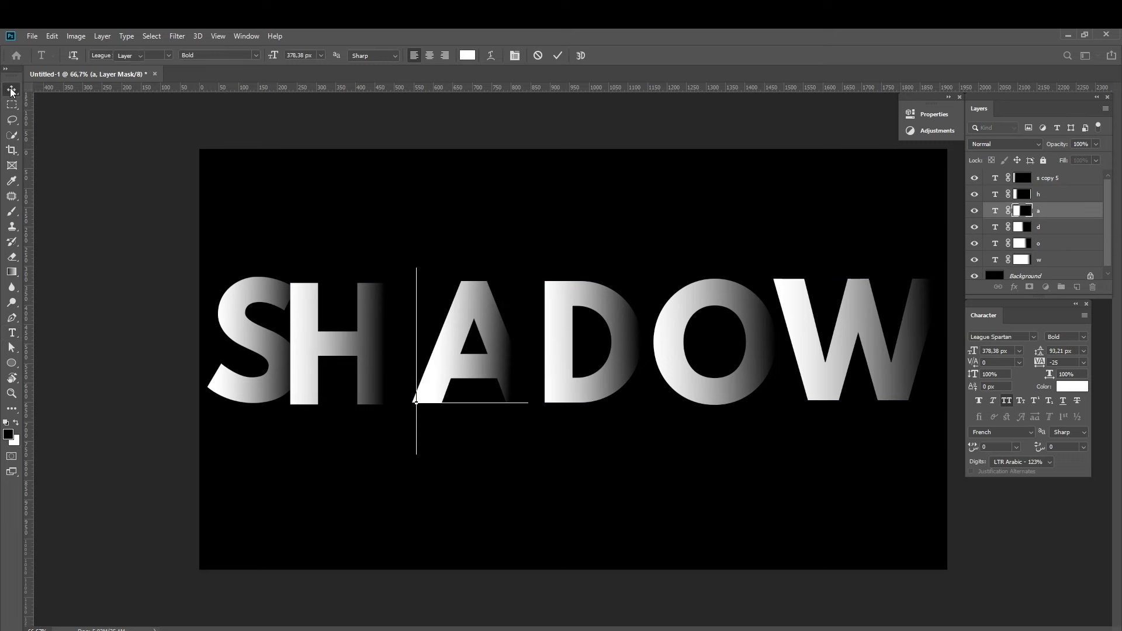
pyautogui.moveTo(458, 341); pyautogui.dragTo(418, 342)
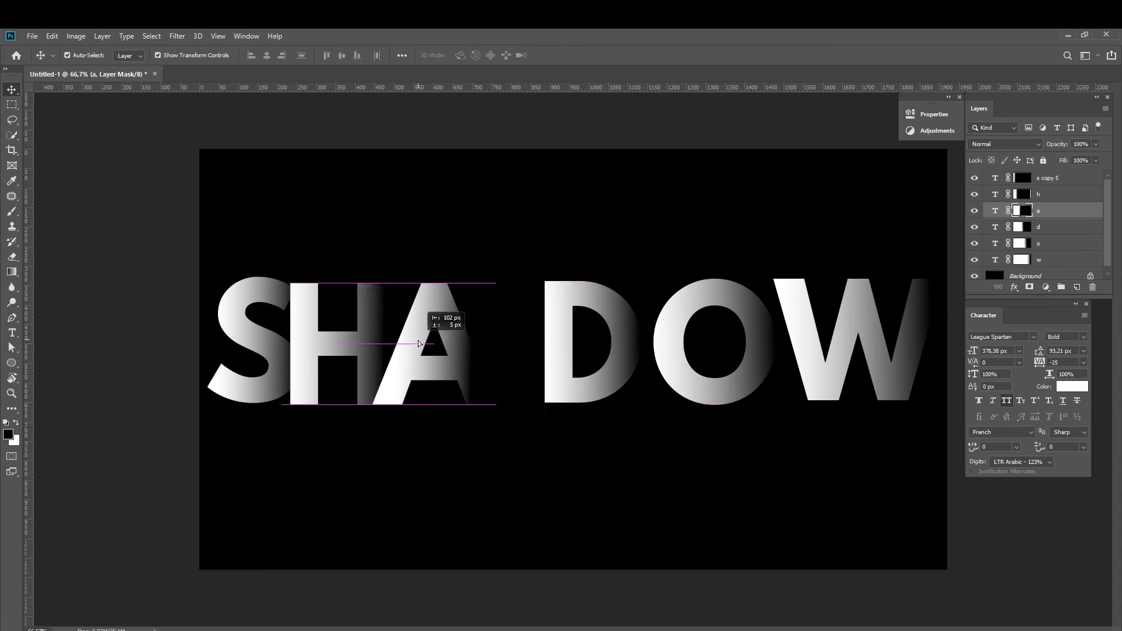
pyautogui.moveTo(418, 340); pyautogui.dragTo(418, 340)
# Slide the D, O and W left so each sits tight against the previous letter
pyautogui.moveTo(560, 331); pyautogui.dragTo(501, 336)
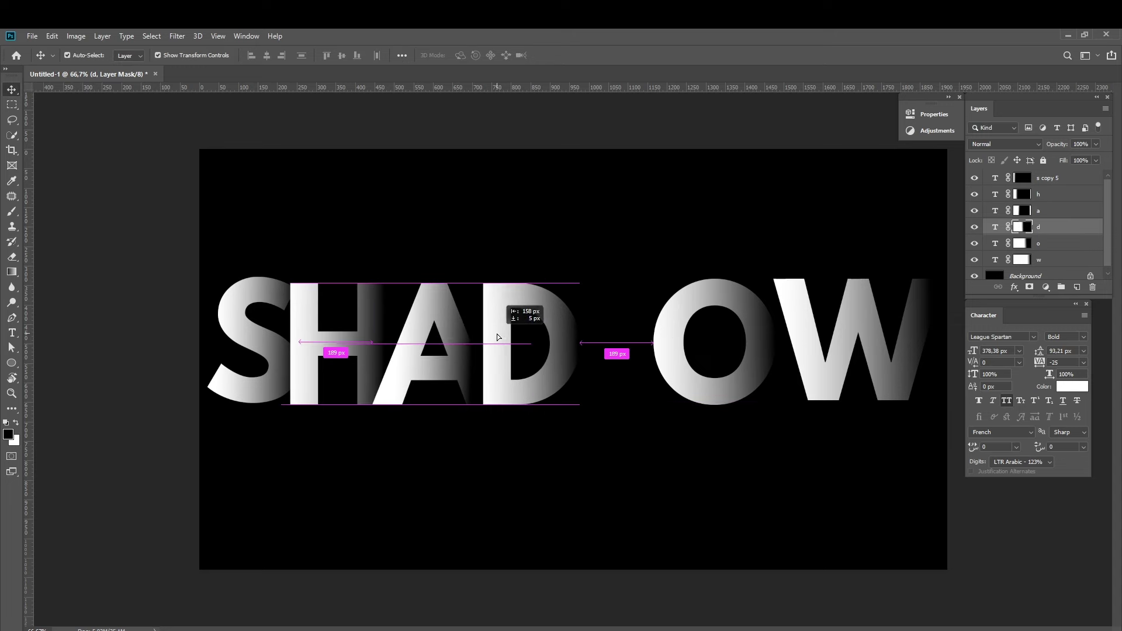
pyautogui.moveTo(502, 337); pyautogui.dragTo(496, 336)
pyautogui.click(682, 343)
pyautogui.moveTo(675, 343); pyautogui.dragTo(594, 348)
pyautogui.moveTo(823, 356); pyautogui.dragTo(718, 361)
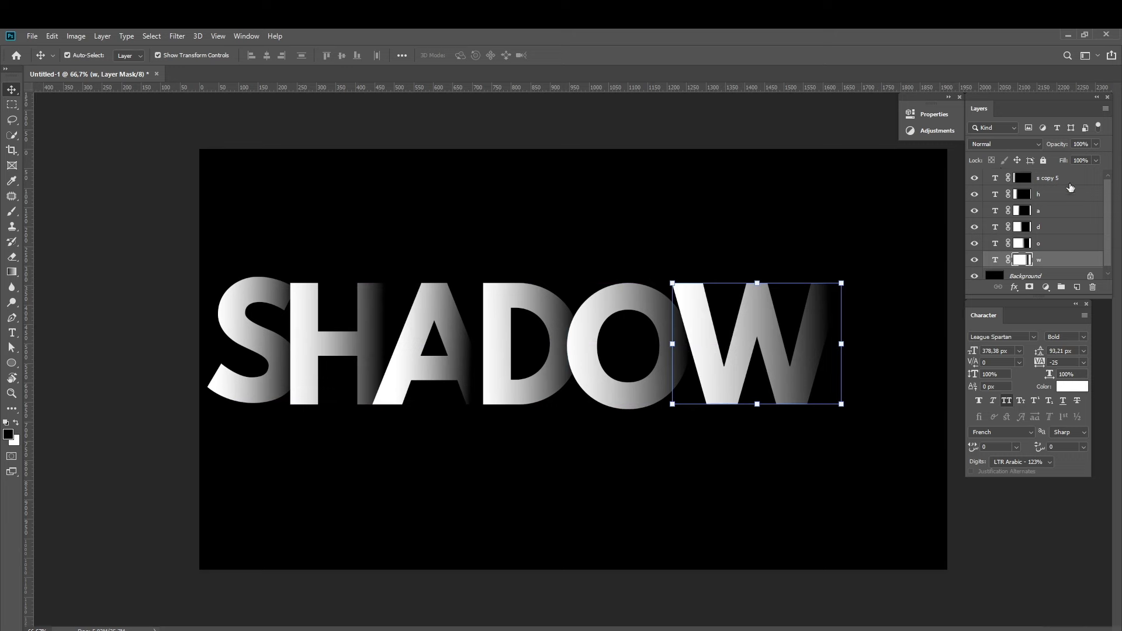
# Group the six letter layers with Ctrl+G, then stretch the word wider and raise it
pyautogui.click(1033, 178)
pyautogui.keyDown('shift'); pyautogui.click(1052, 194); pyautogui.keyUp('shift')
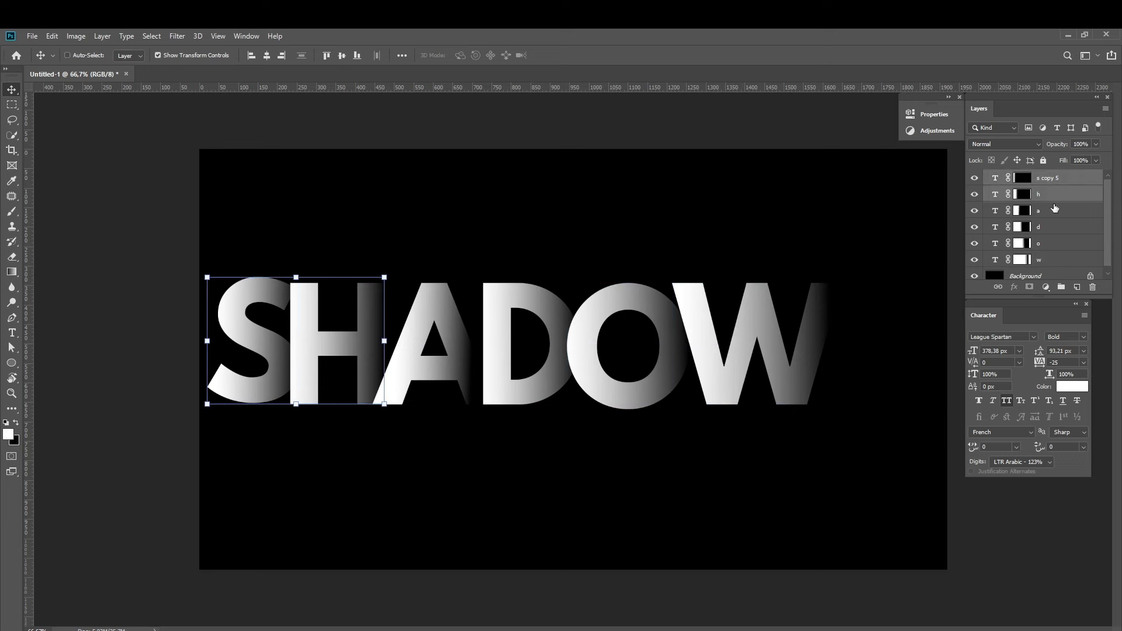
pyautogui.keyDown('shift'); pyautogui.click(1057, 211); pyautogui.keyUp('shift')
pyautogui.keyDown('shift'); pyautogui.click(1057, 244); pyautogui.keyUp('shift')
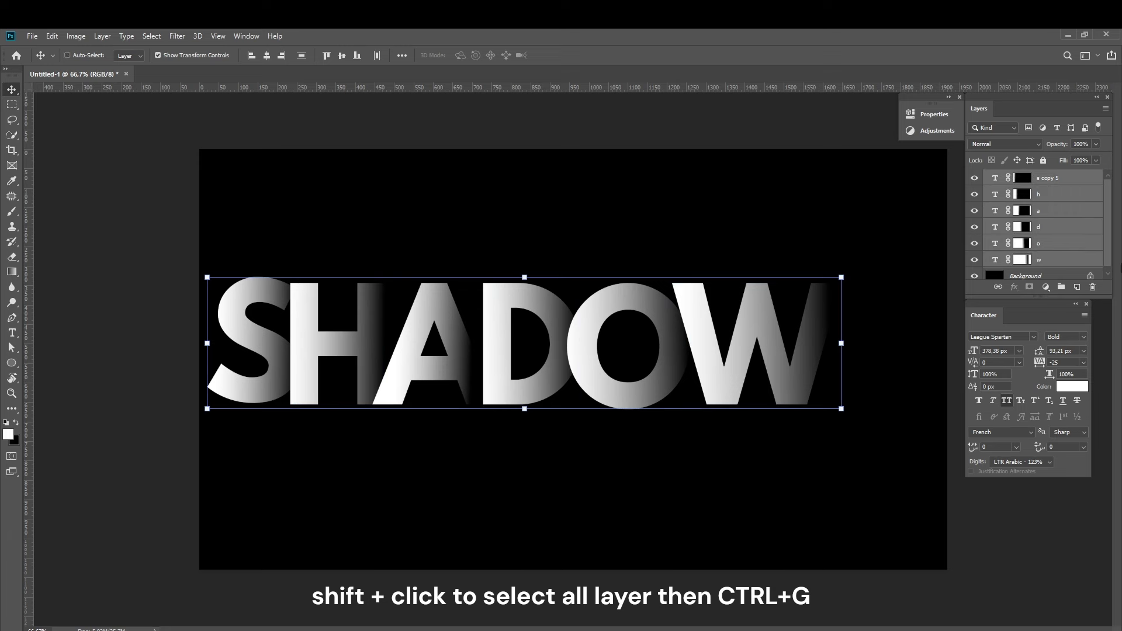
pyautogui.hotkey('ctrl', 'g')
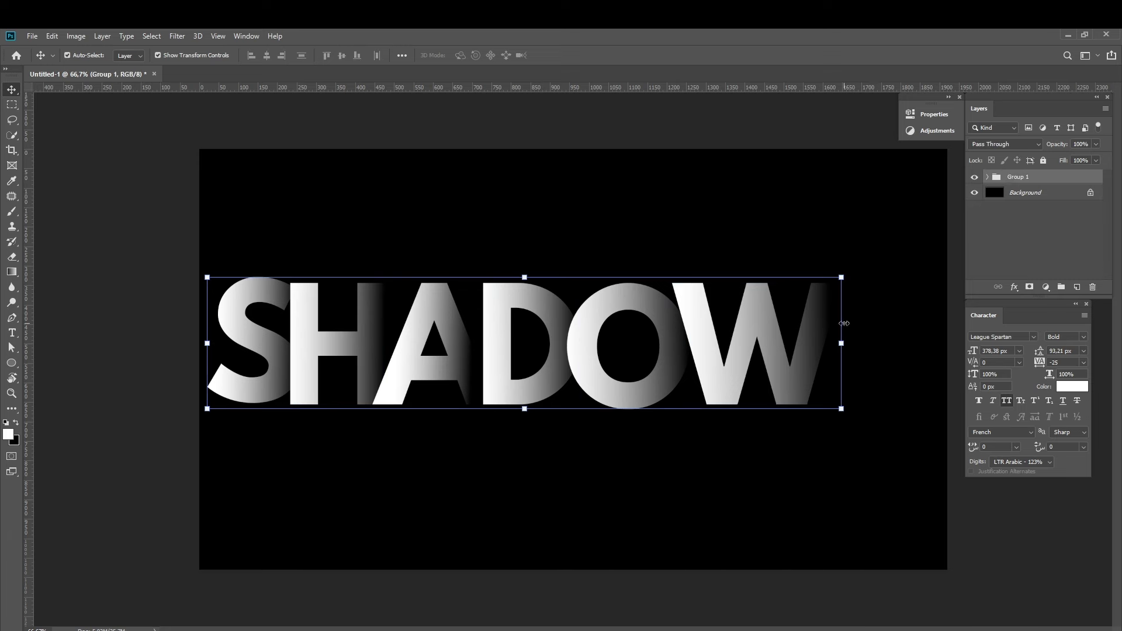
pyautogui.moveTo(841, 343); pyautogui.dragTo(923, 343)
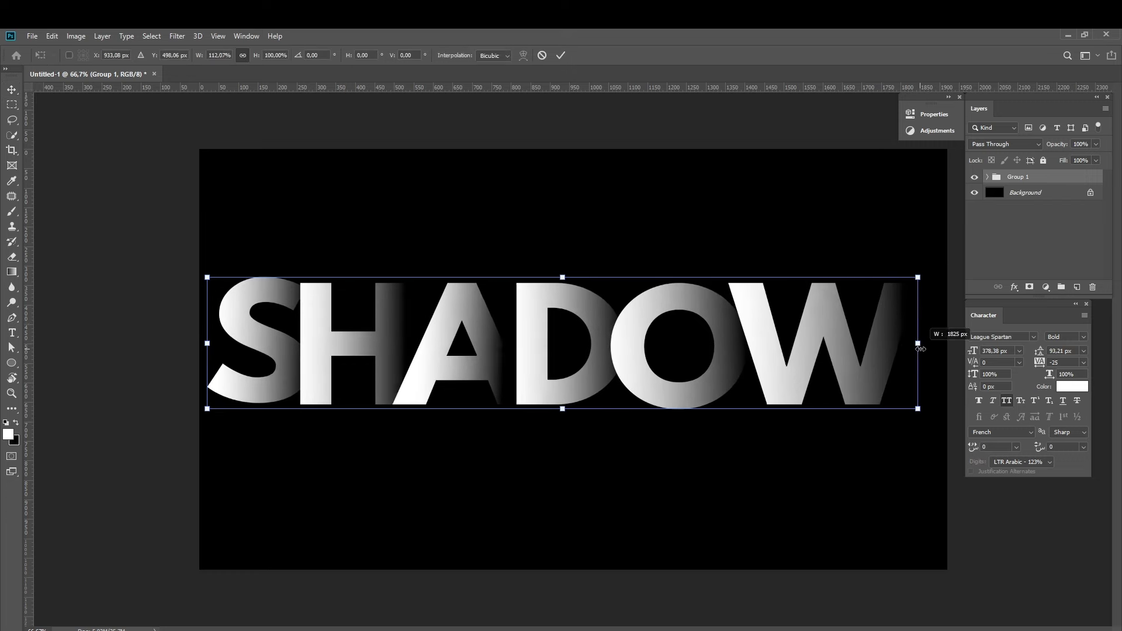
pyautogui.moveTo(601, 331); pyautogui.dragTo(608, 284)
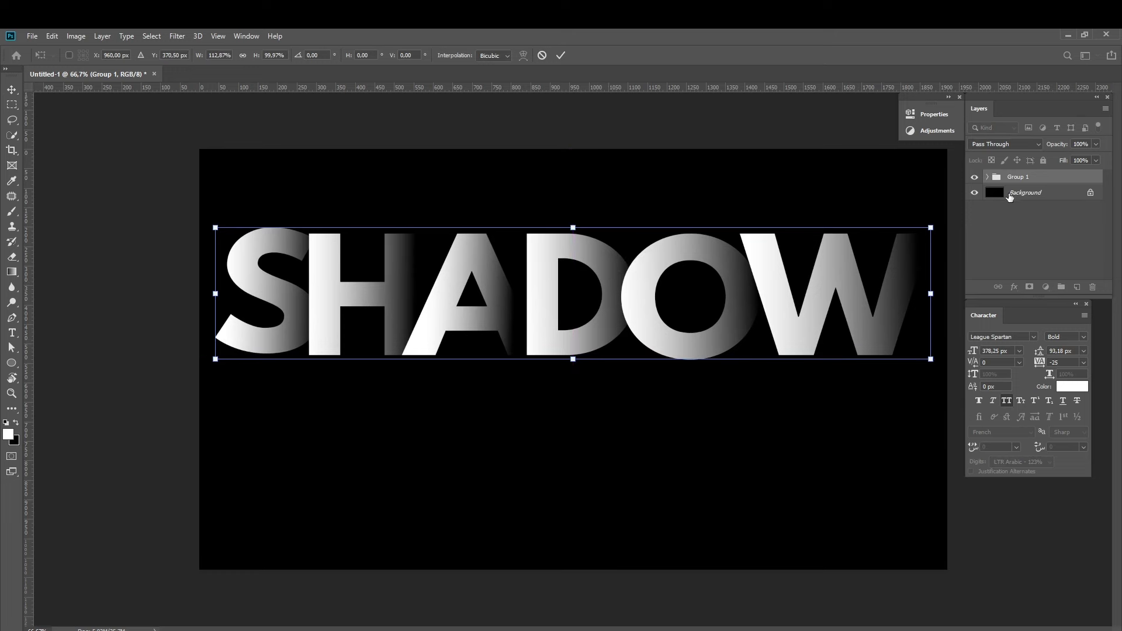
# Duplicate the SHADOW group, flip the copy vertically, and drag it directly below the word
pyautogui.press('Return')
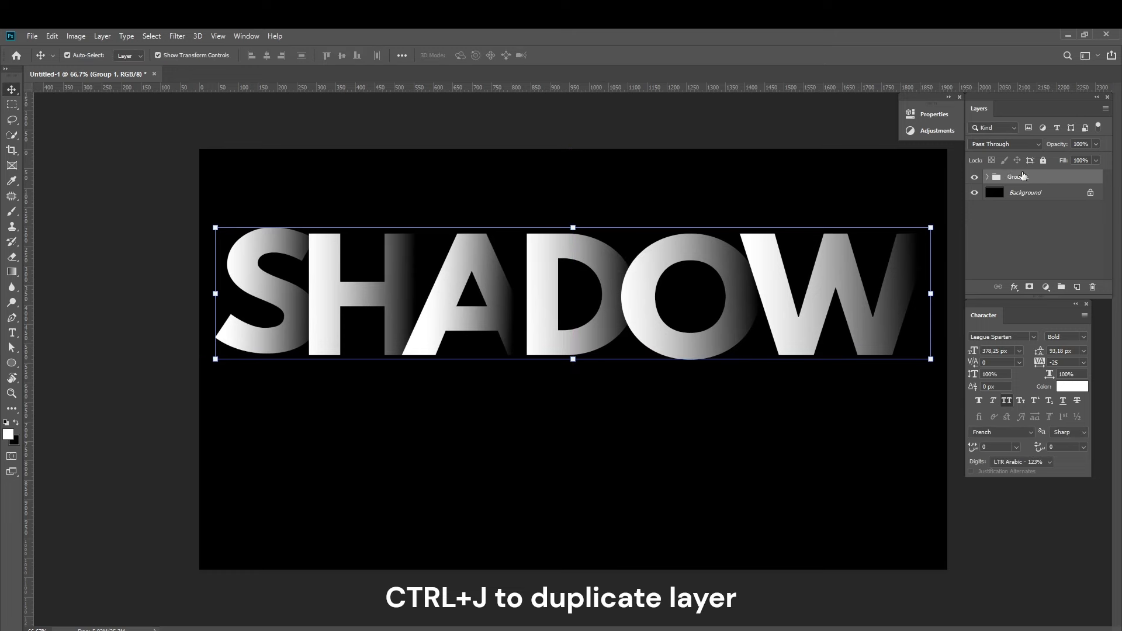
pyautogui.hotkey('ctrl', 'j')
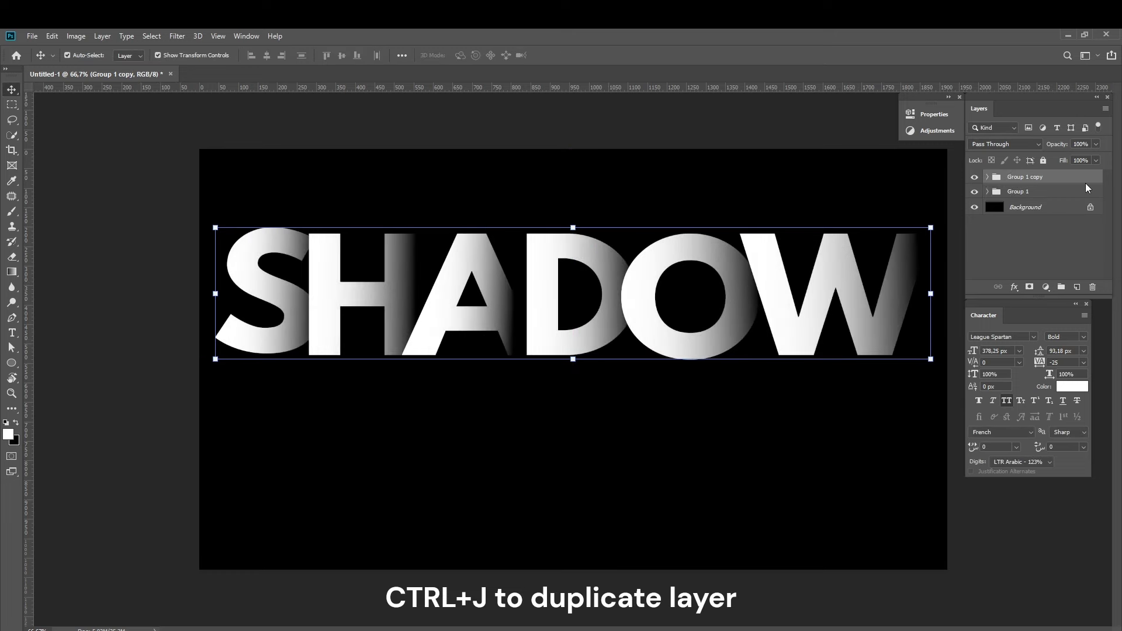
pyautogui.click(1022, 193)
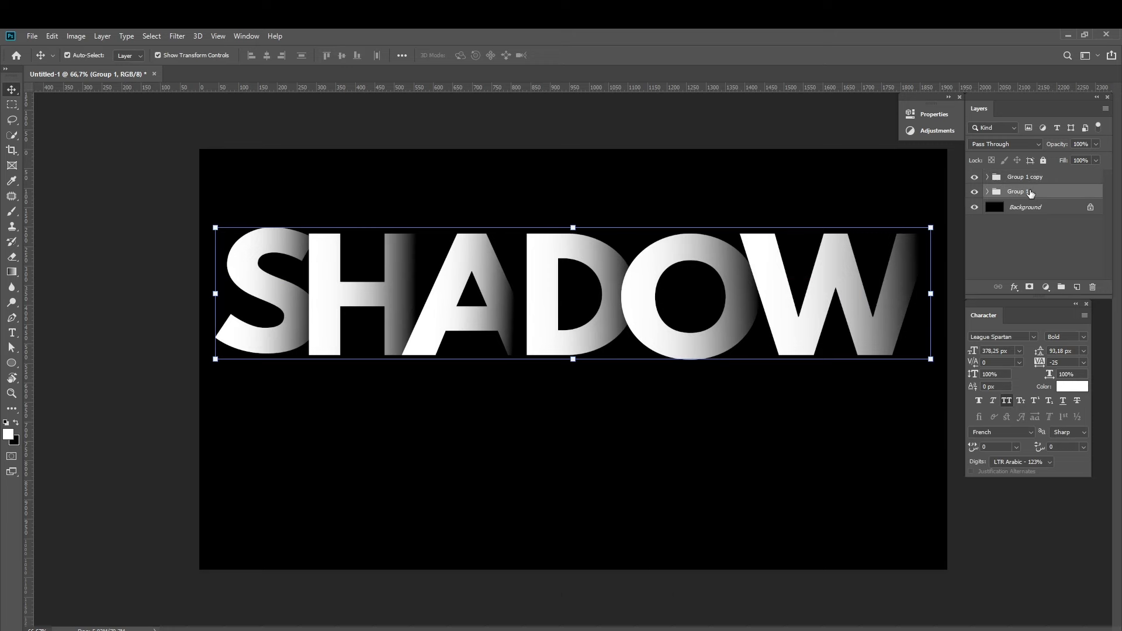
pyautogui.click(52, 36)
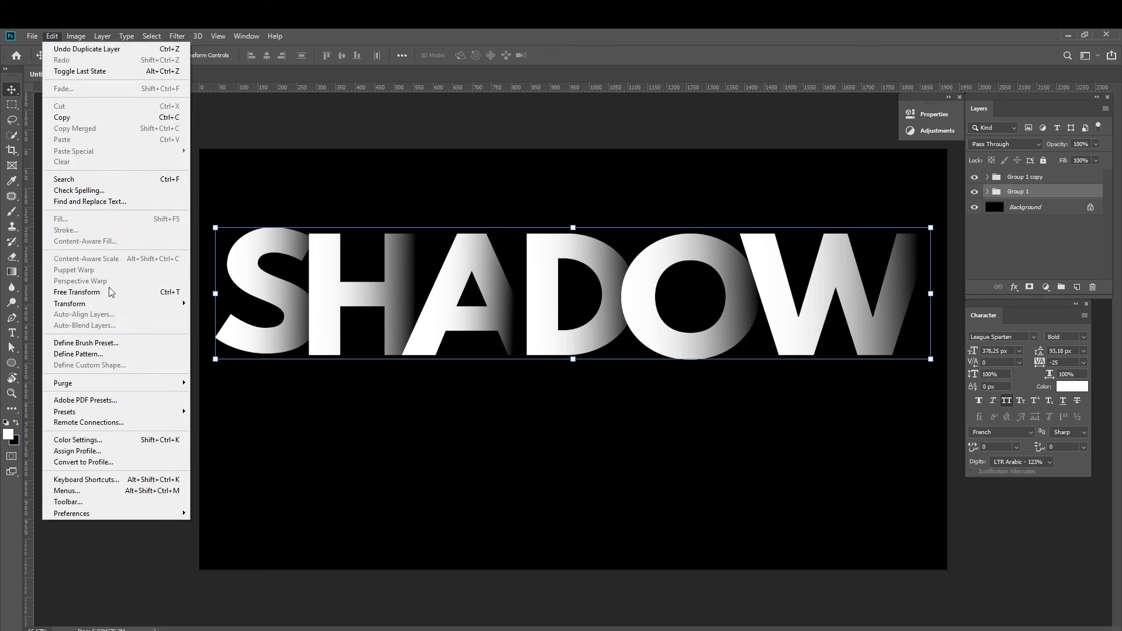
pyautogui.moveTo(70, 303)
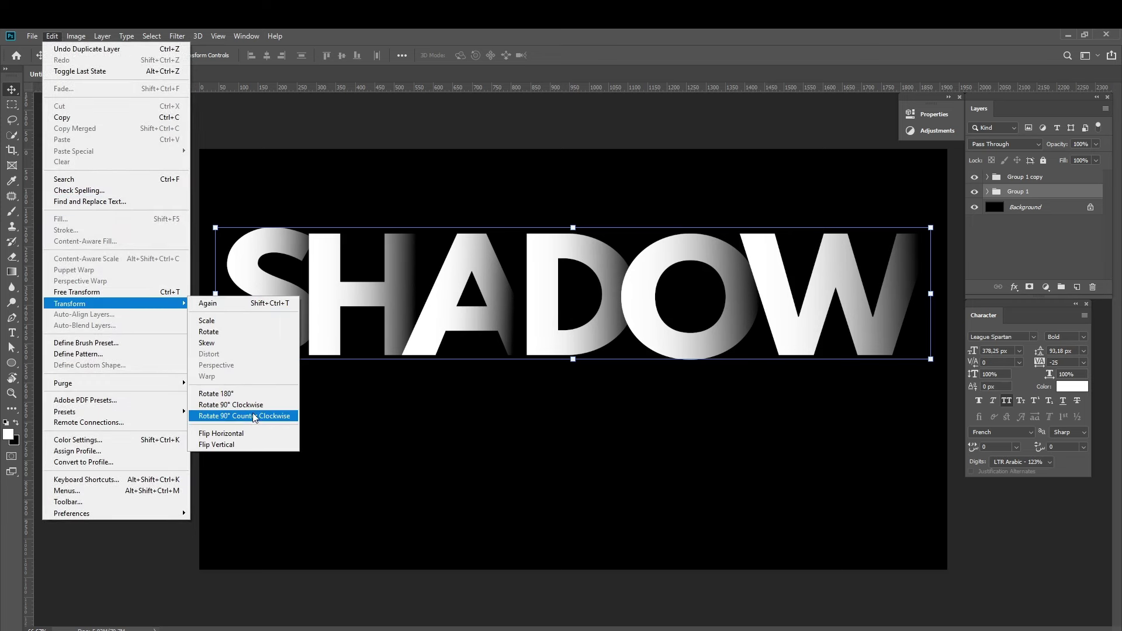
pyautogui.click(262, 445)
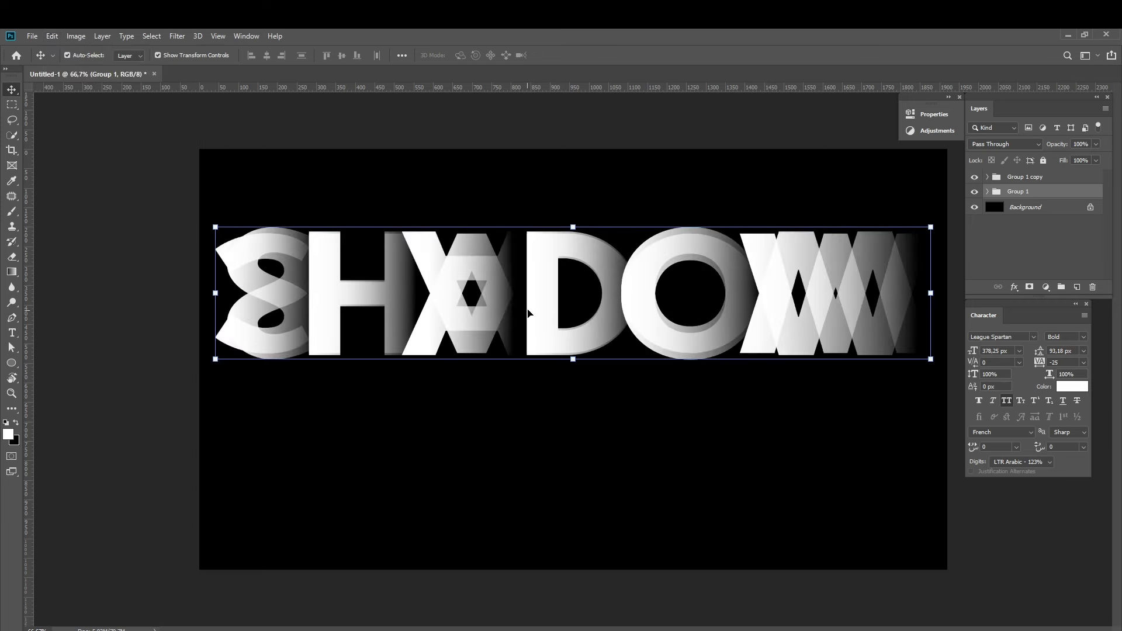
pyautogui.moveTo(550, 308); pyautogui.dragTo(547, 444)
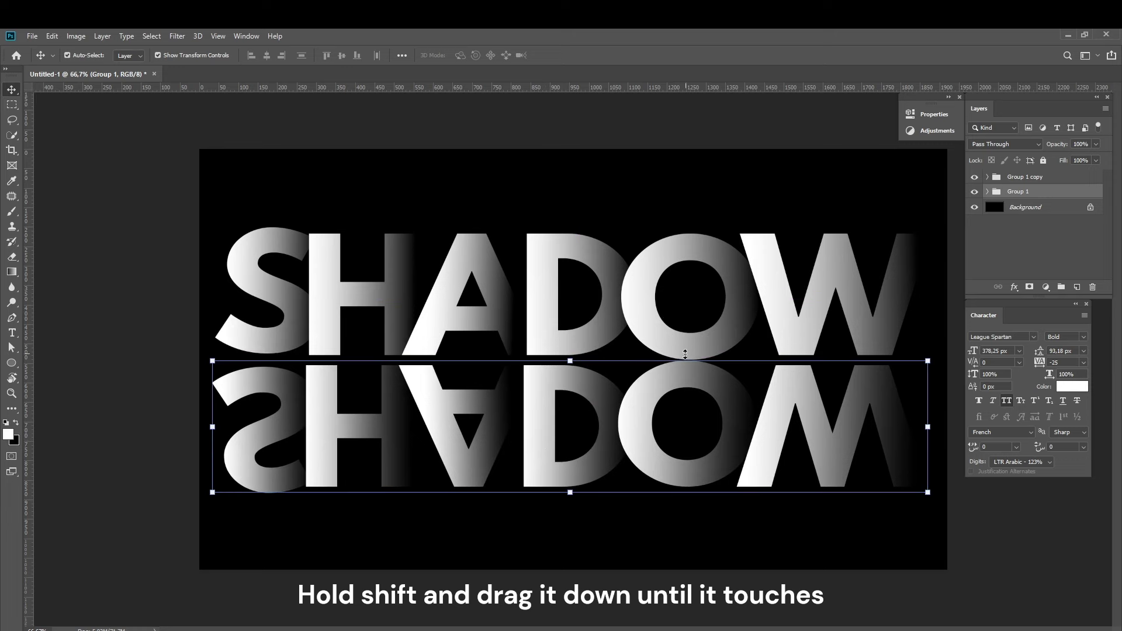
# Lower the mirrored group's opacity to 25%
pyautogui.click(1091, 242)
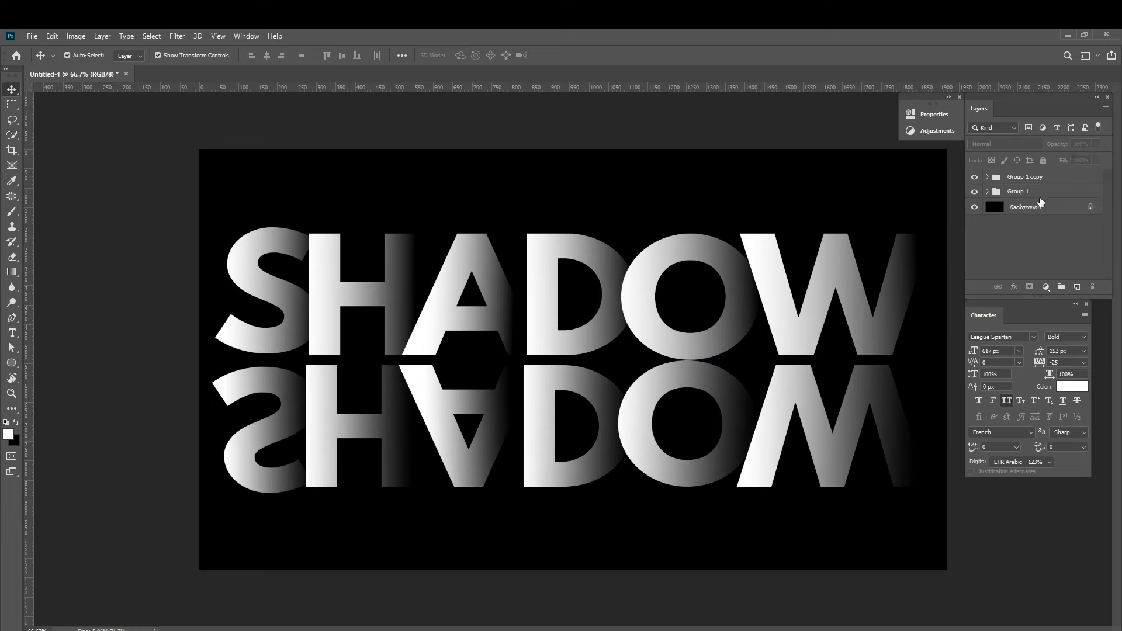
pyautogui.click(1034, 192)
pyautogui.click(1096, 145)
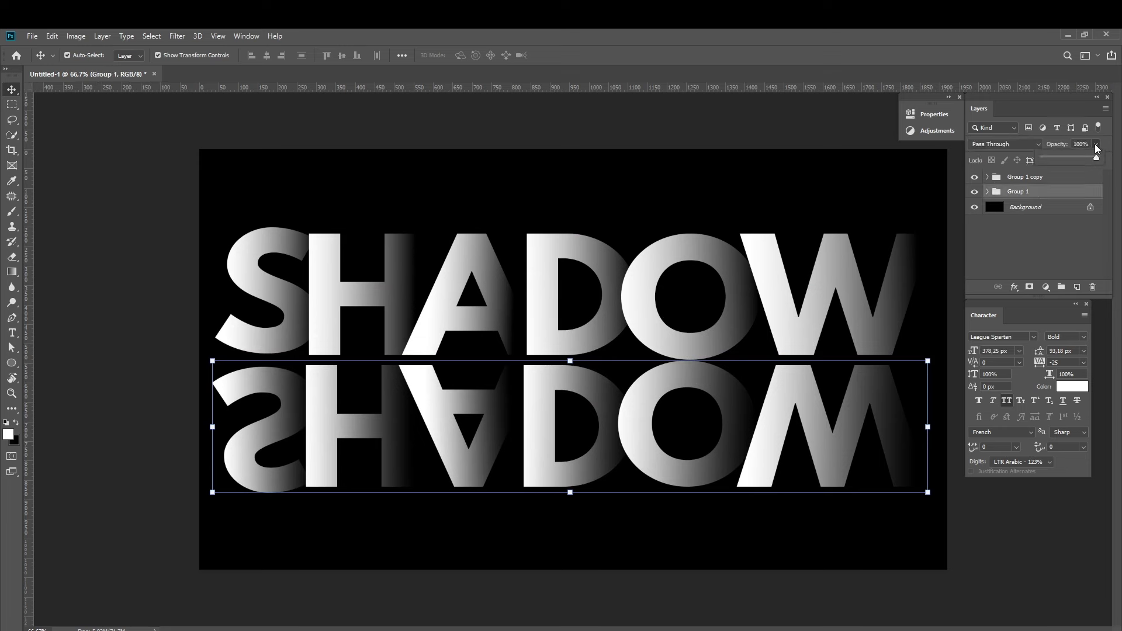
pyautogui.moveTo(1071, 160); pyautogui.dragTo(1056, 161)
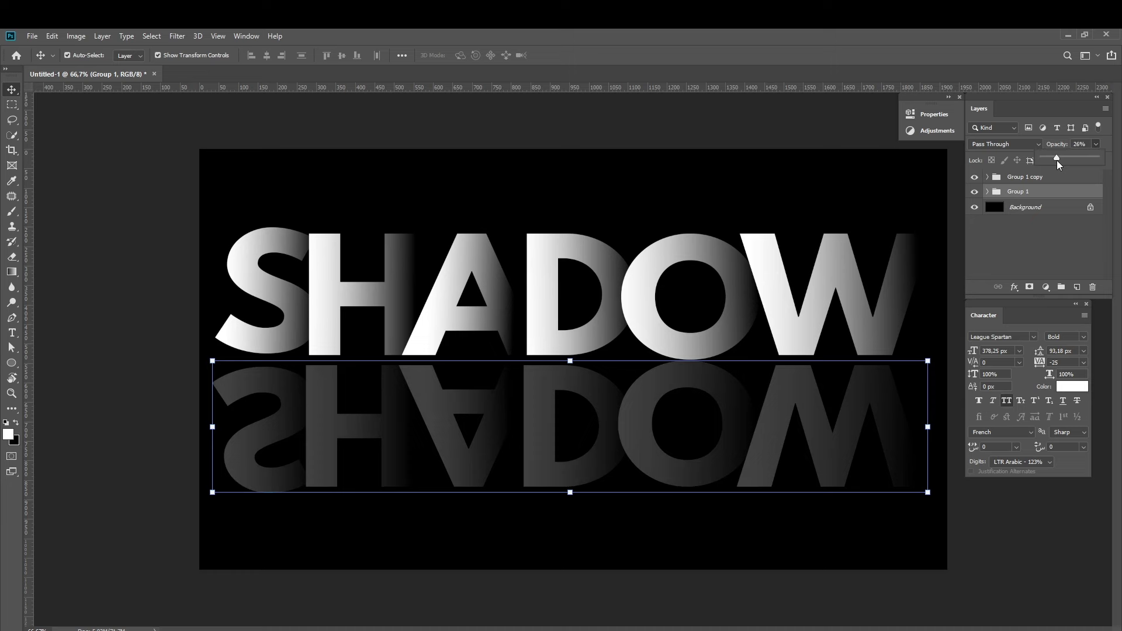
pyautogui.click(1095, 145)
# Add a layer mask to the reflection and gradient-fade it out toward the bottom
pyautogui.click(1030, 286)
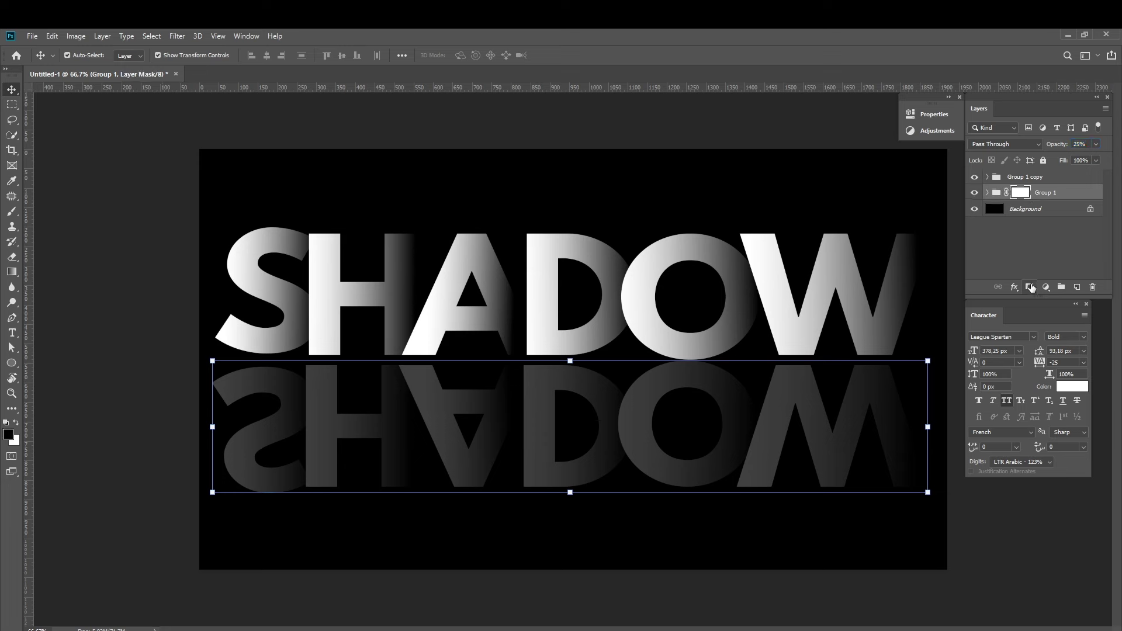
pyautogui.click(11, 273)
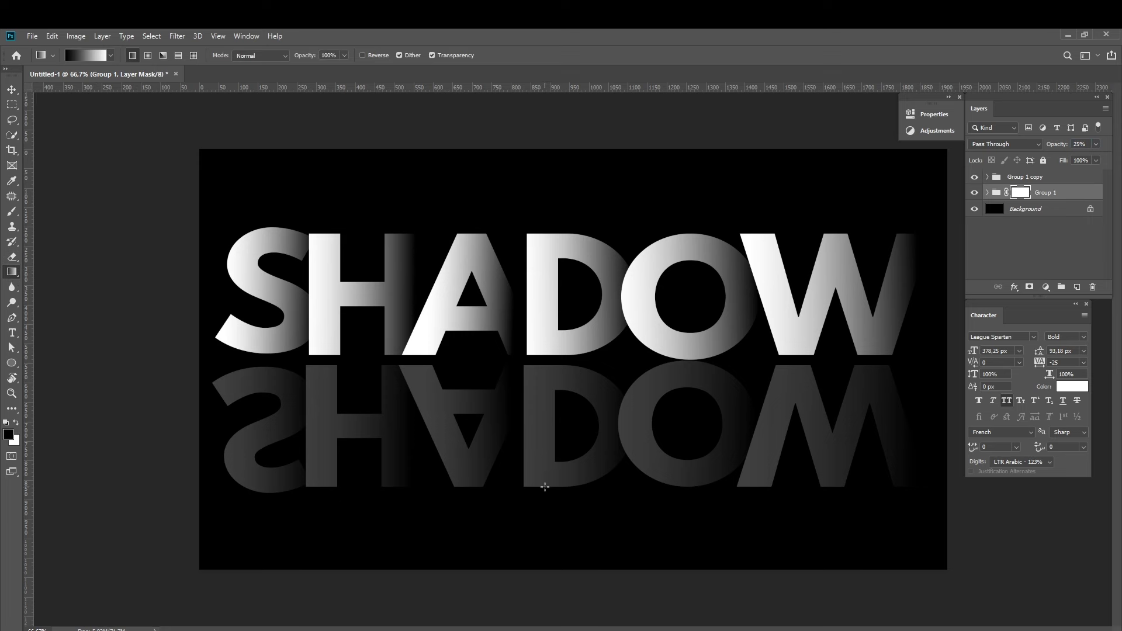
pyautogui.moveTo(544, 425); pyautogui.dragTo(544, 365)
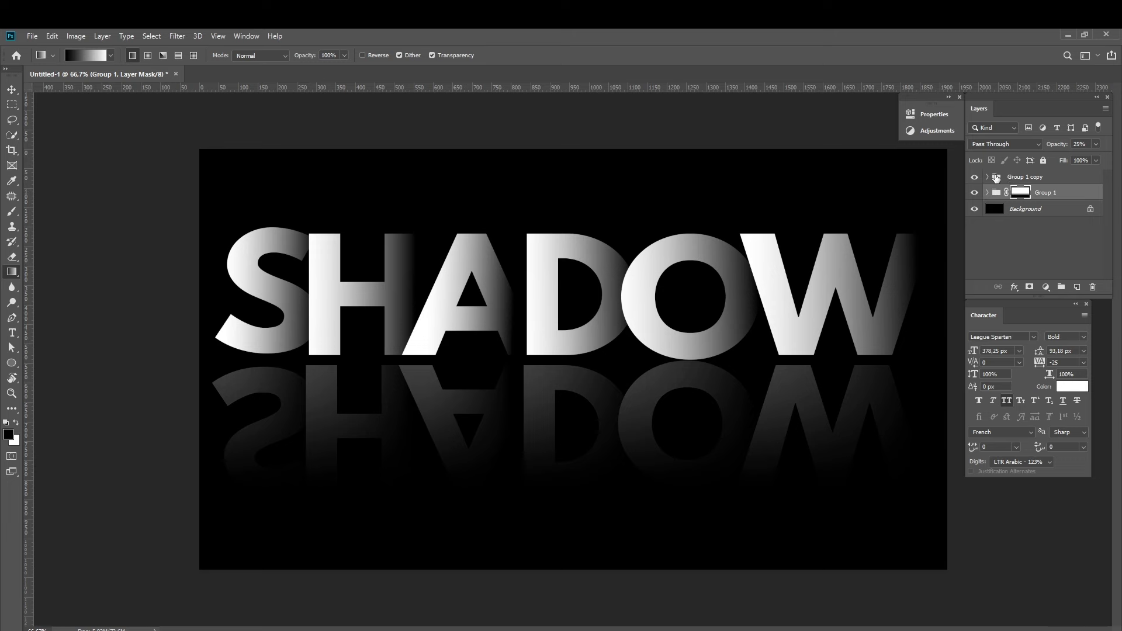
pyautogui.click(1029, 178)
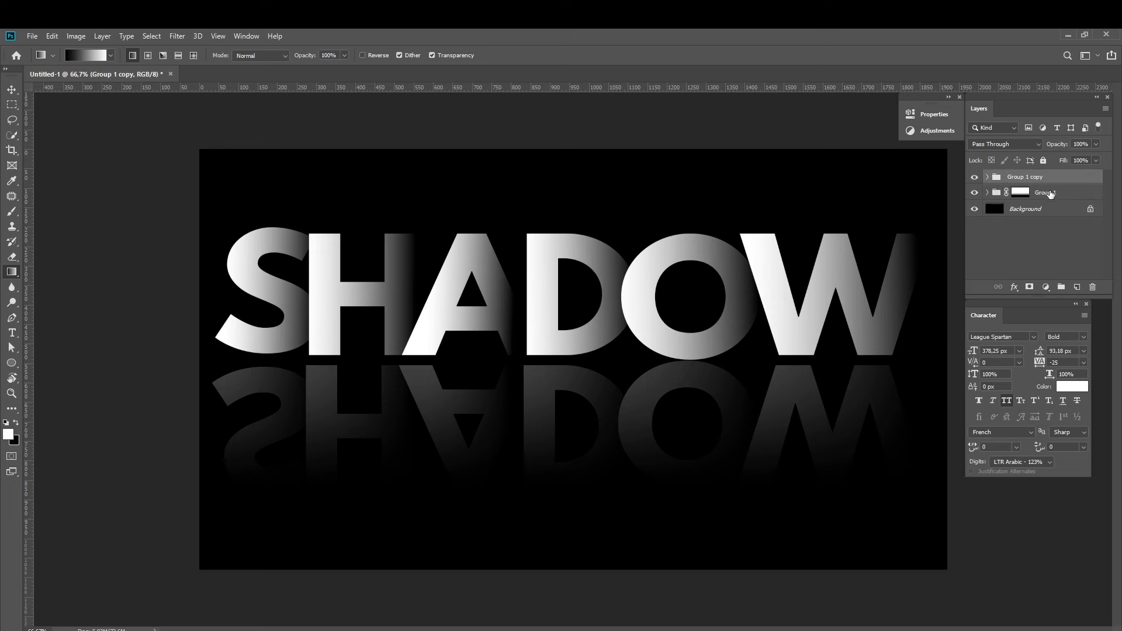
# Select both SHADOW groups and align their horizontal centres to the whole canvas
pyautogui.keyDown('shift'); pyautogui.click(1050, 193); pyautogui.keyUp('shift')
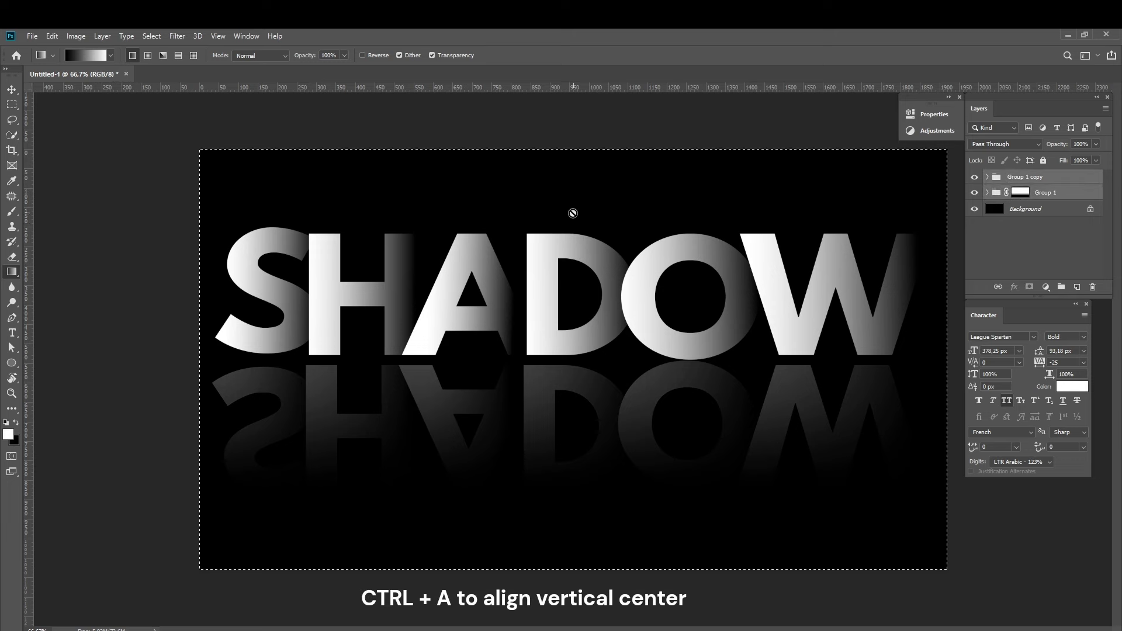
pyautogui.hotkey('ctrl', 'a')
pyautogui.press('v')
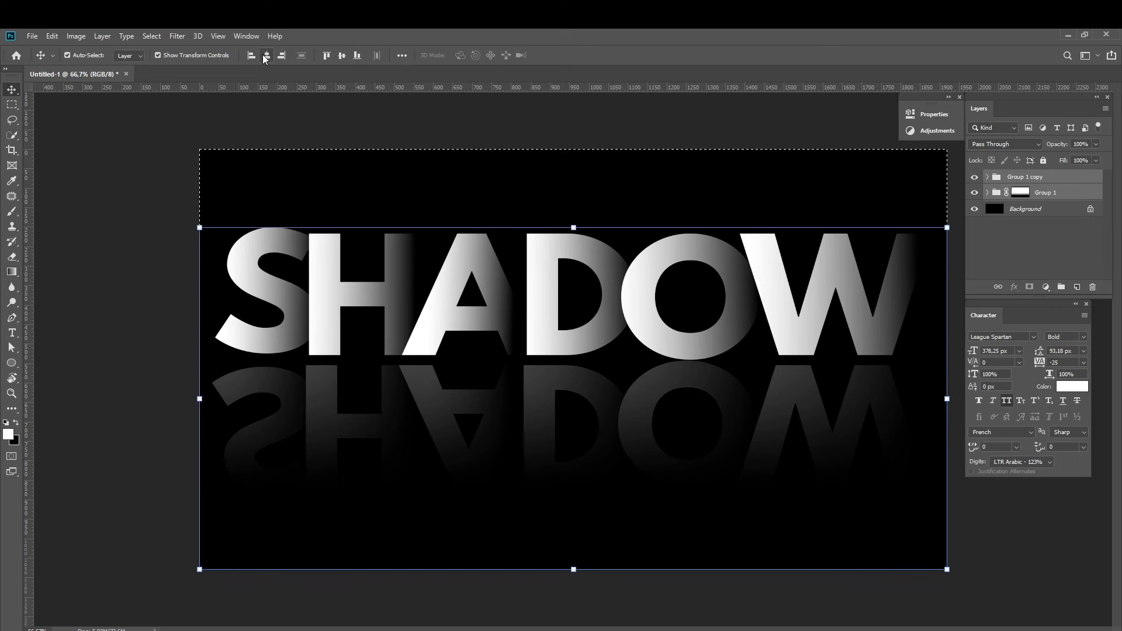
pyautogui.click(265, 55)
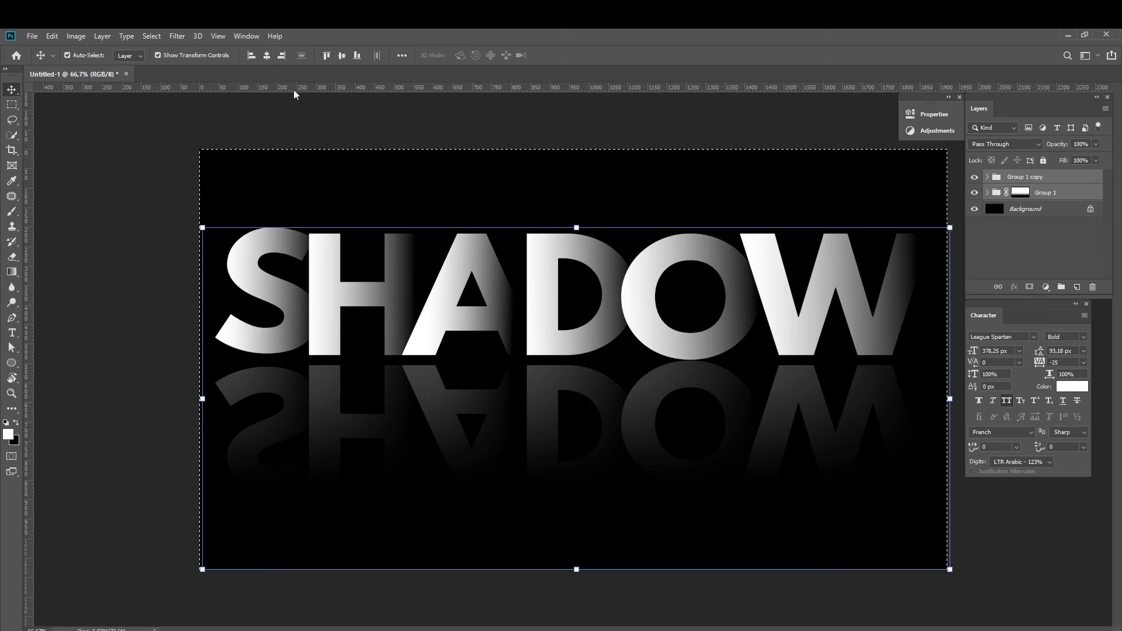
# Swap foreground and background colours, drop the canvas selection, and fit the canvas in view
pyautogui.press('x')
pyautogui.moveTo(446, 324); pyautogui.dragTo(441, 324)
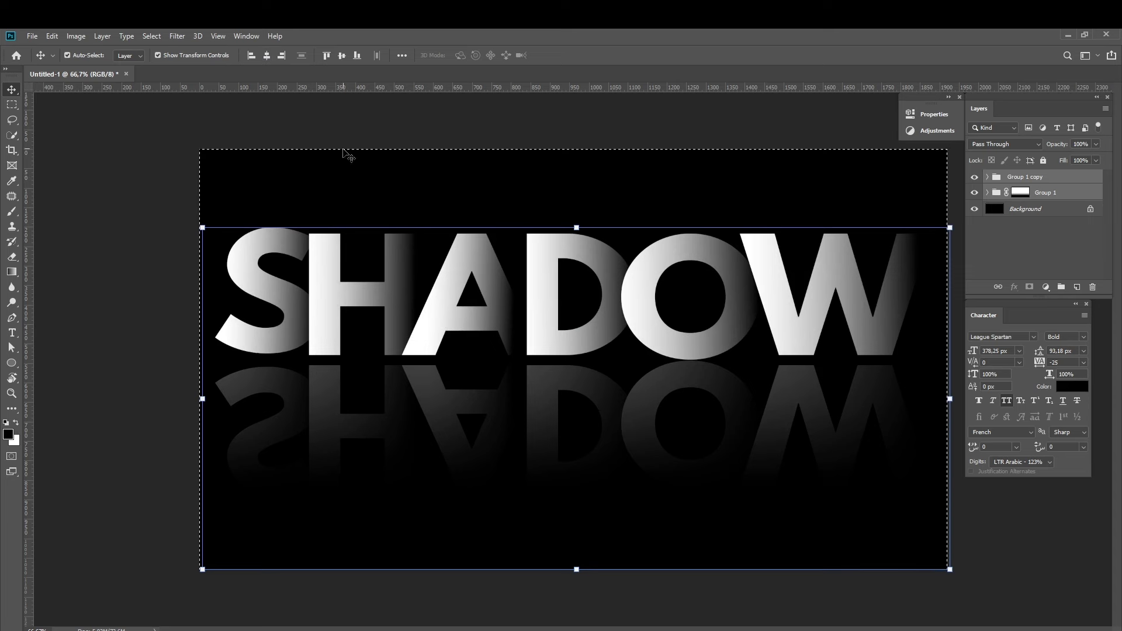
pyautogui.click(11, 104)
pyautogui.hotkey('ctrl', 'd')
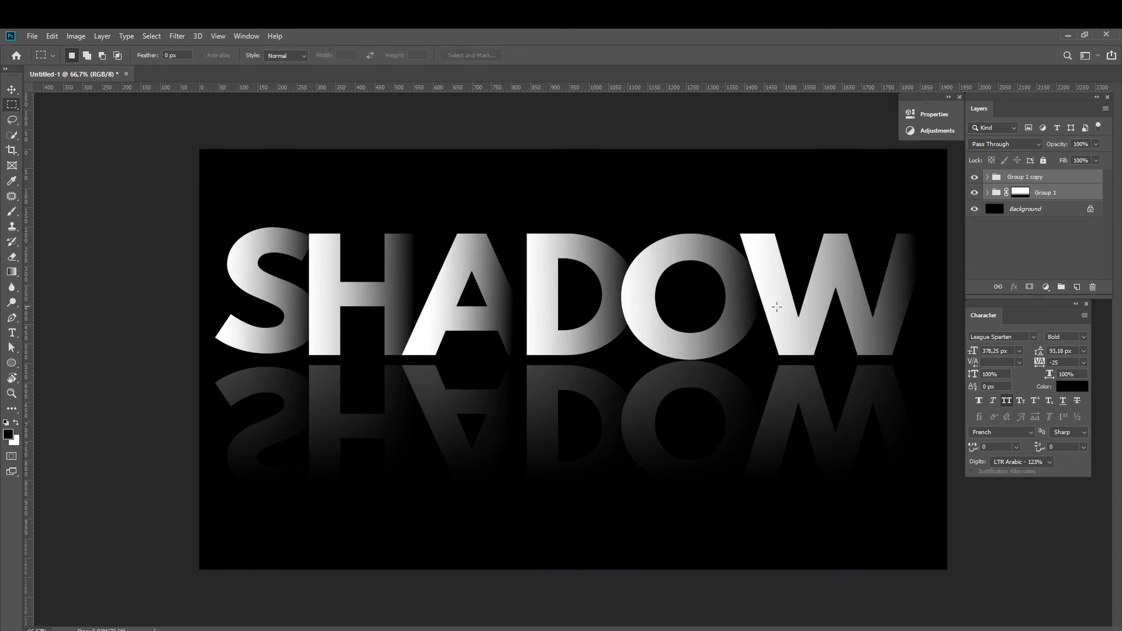
pyautogui.scroll(1, 703, 356)
pyautogui.scroll(1, 727, 366)
pyautogui.scroll(1, 791, 388)
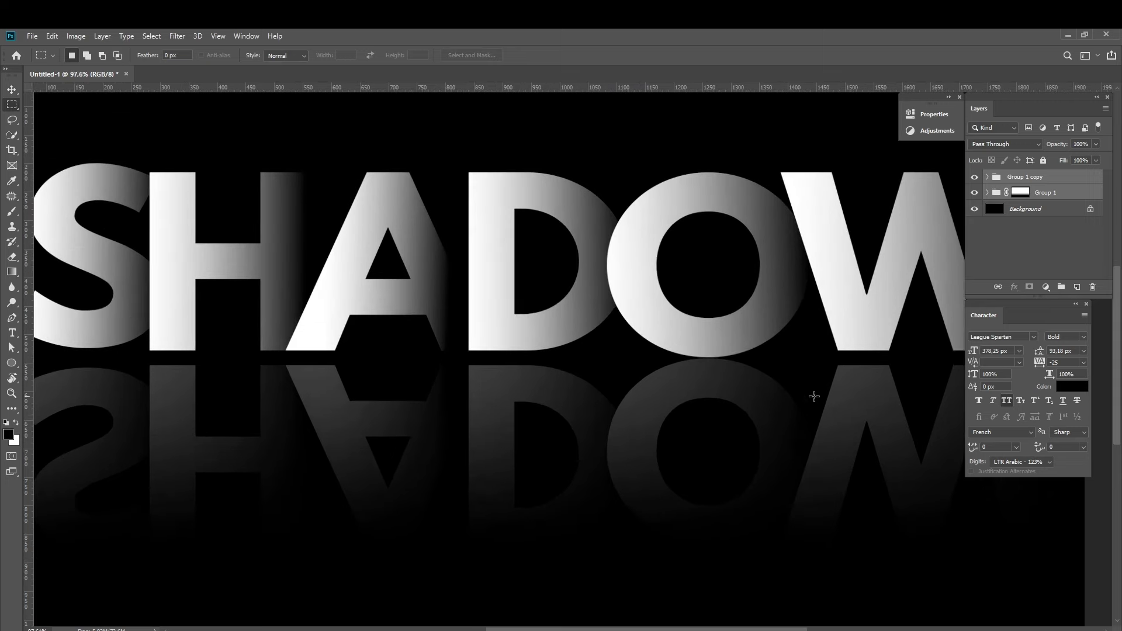
pyautogui.scroll(1, 815, 397)
pyautogui.hotkey('ctrl', '0')
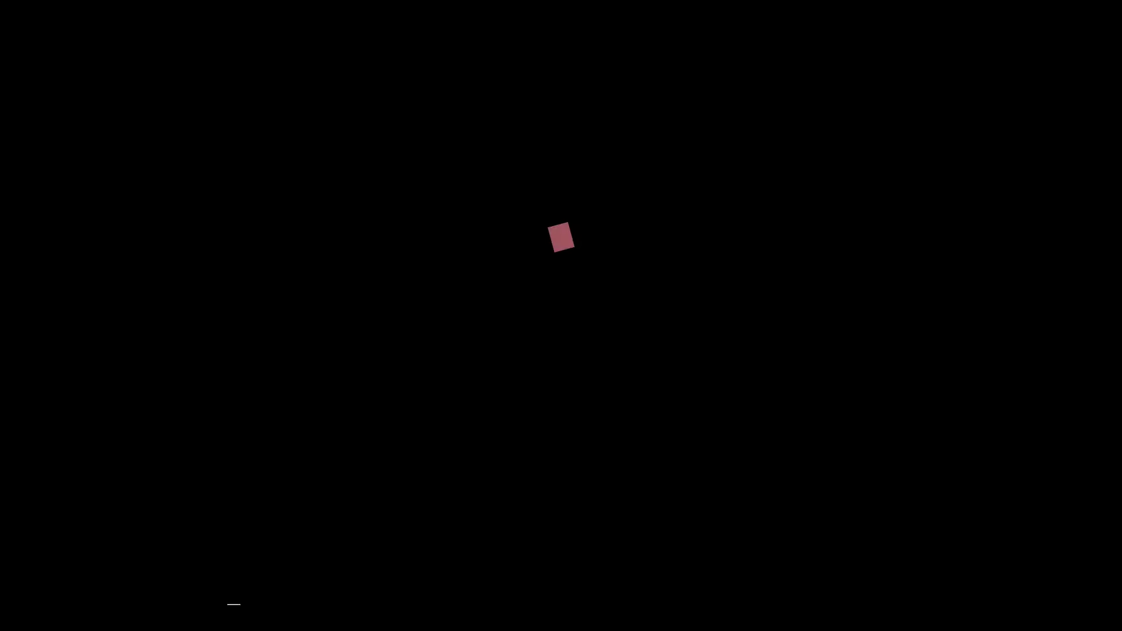